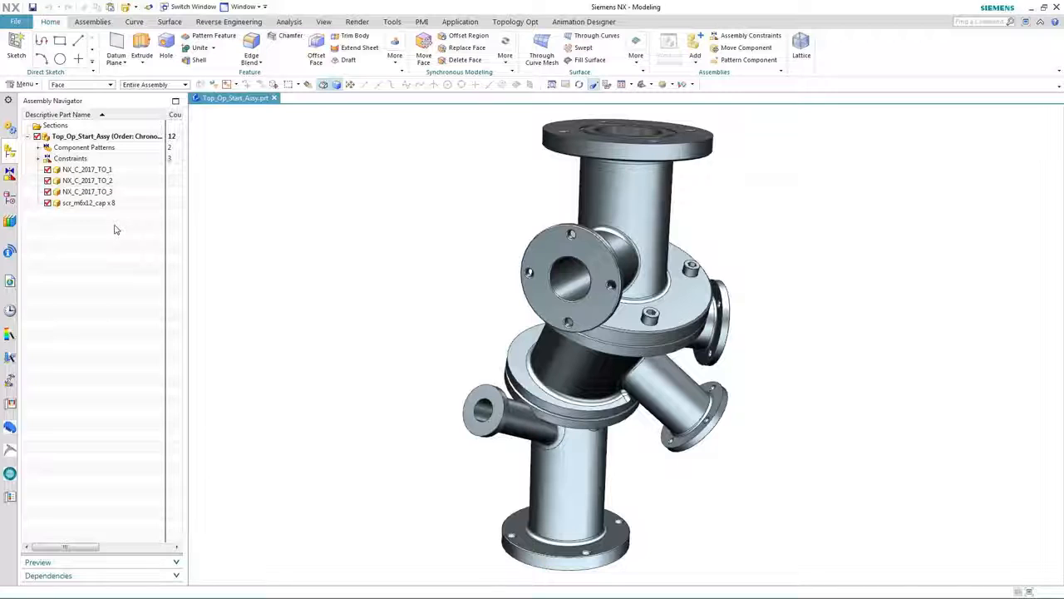
Highlight the components NX_C_2017_TO_1, NX_C_2017_TO_2 and NX_C_2017_TO_3 in turn to identify them in the assembly.
{"action": "left_click", "coordinate": [101, 172]}
{"action": "left_click", "coordinate": [102, 181]}
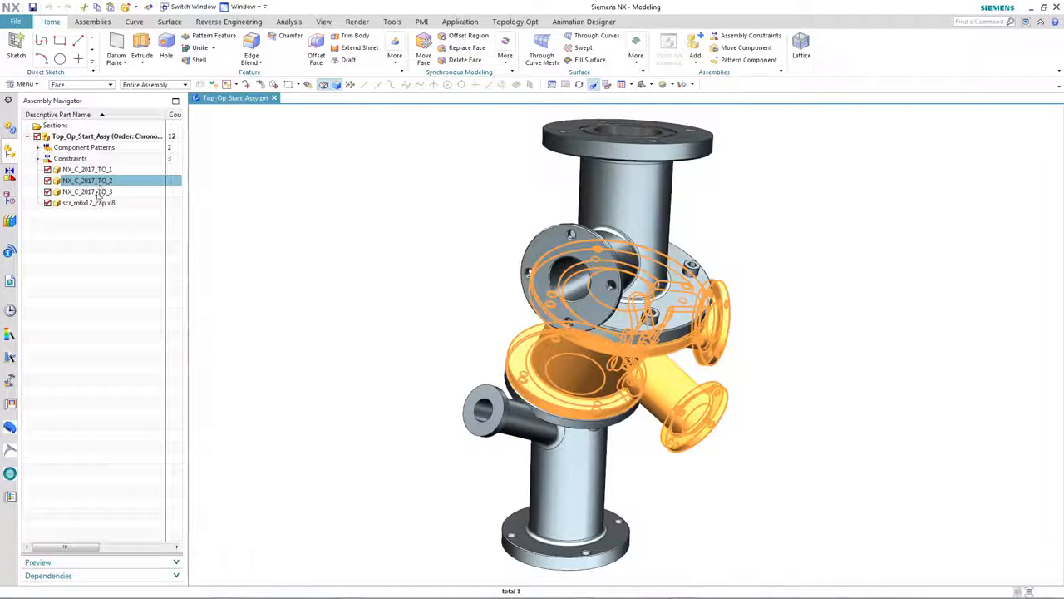
{"action": "left_click", "coordinate": [97, 192]}
{"action": "left_click", "coordinate": [87, 291]}
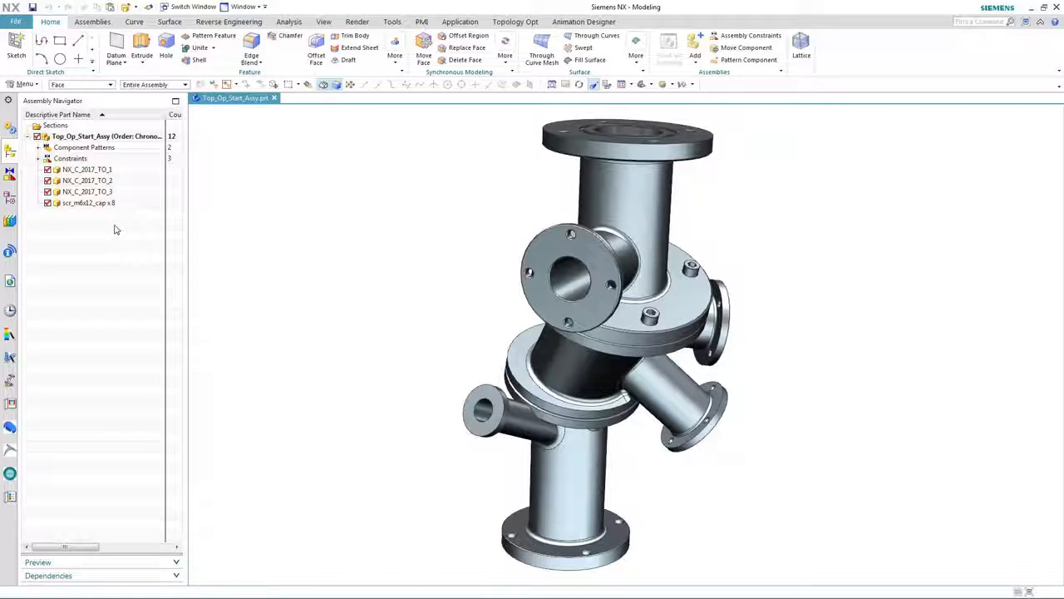
Open the recent part NX Connections 2017 Top Op Start.prt and show it side by side with Top_Op_Start_Assy.prt, fitted to its view.
{"action": "left_click", "coordinate": [10, 311]}
{"action": "double_click", "coordinate": [103, 184]}
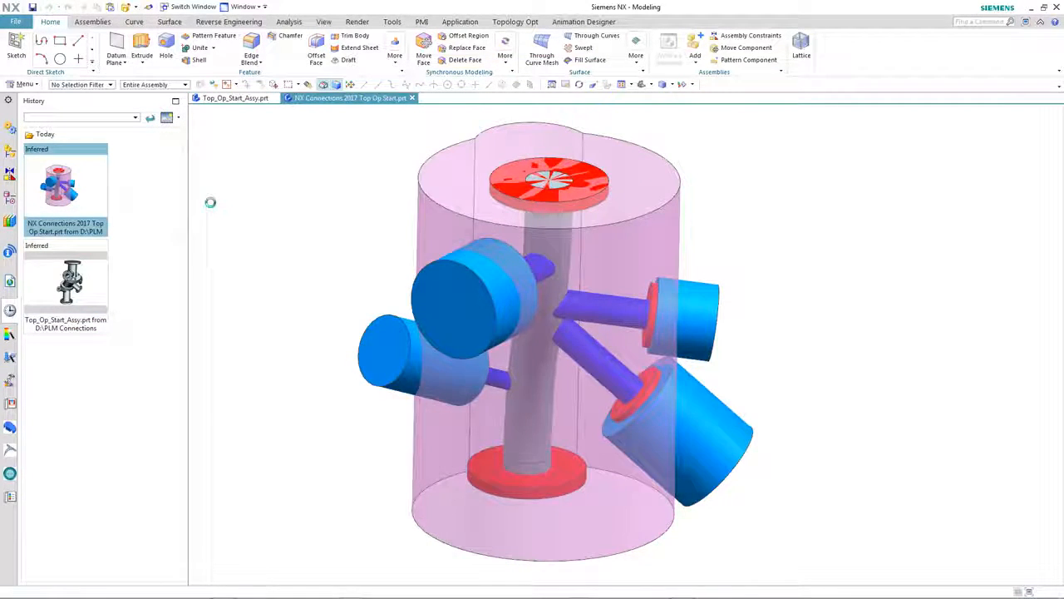
{"action": "left_click", "coordinate": [244, 98]}
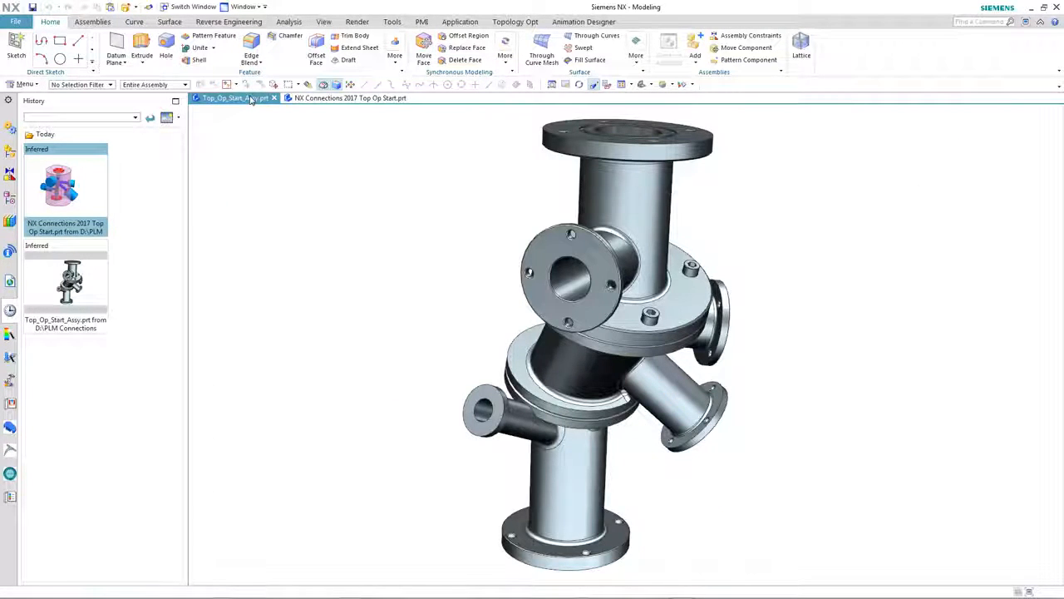
{"action": "left_click_drag", "start_coordinate": [251, 99], "coordinate": [659, 341]}
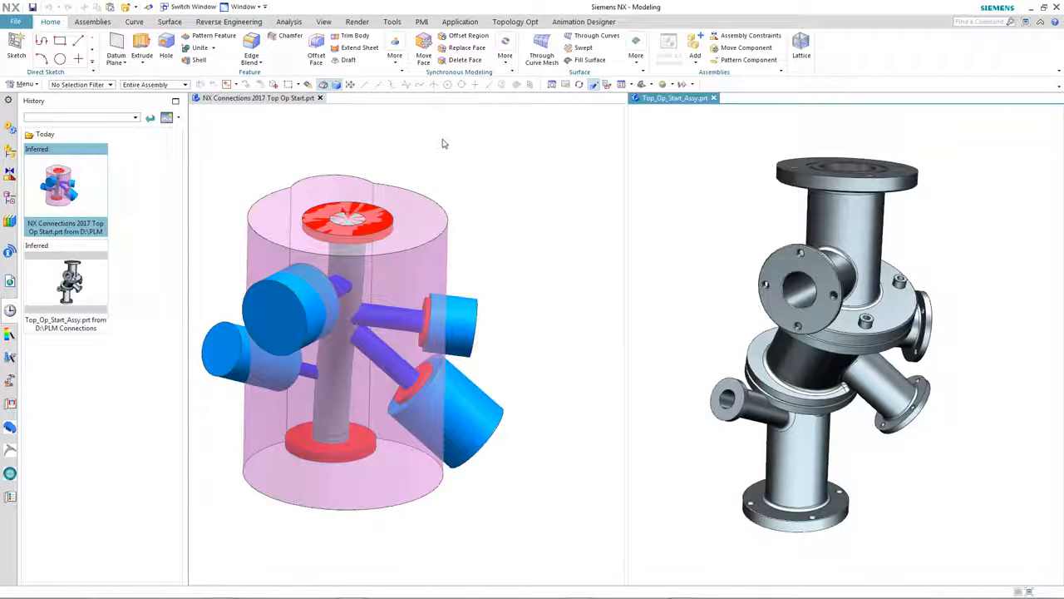
{"action": "key", "text": "ctrl+f"}
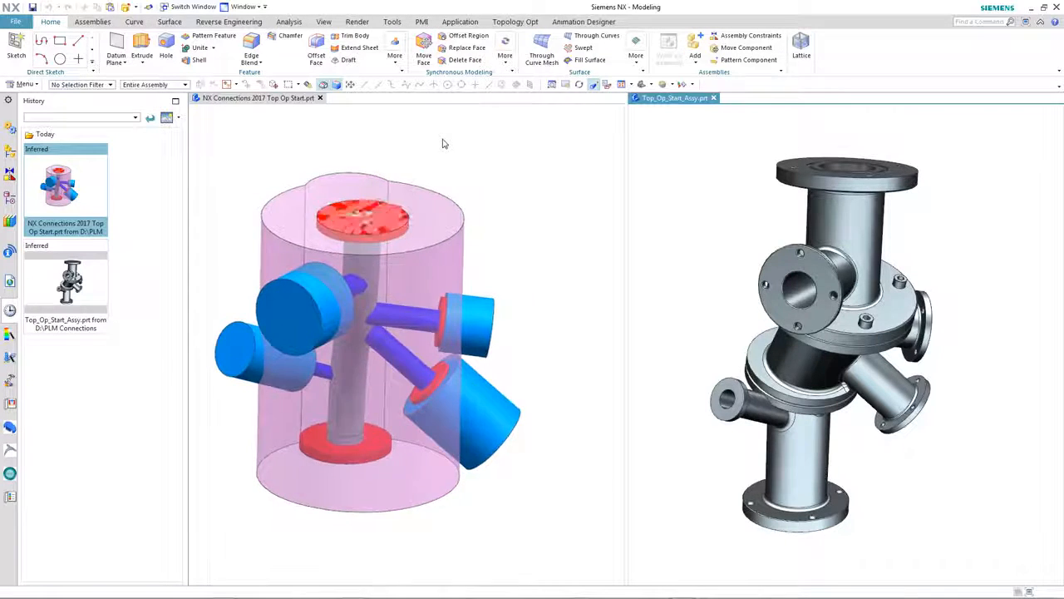
{"action": "left_click", "coordinate": [488, 130]}
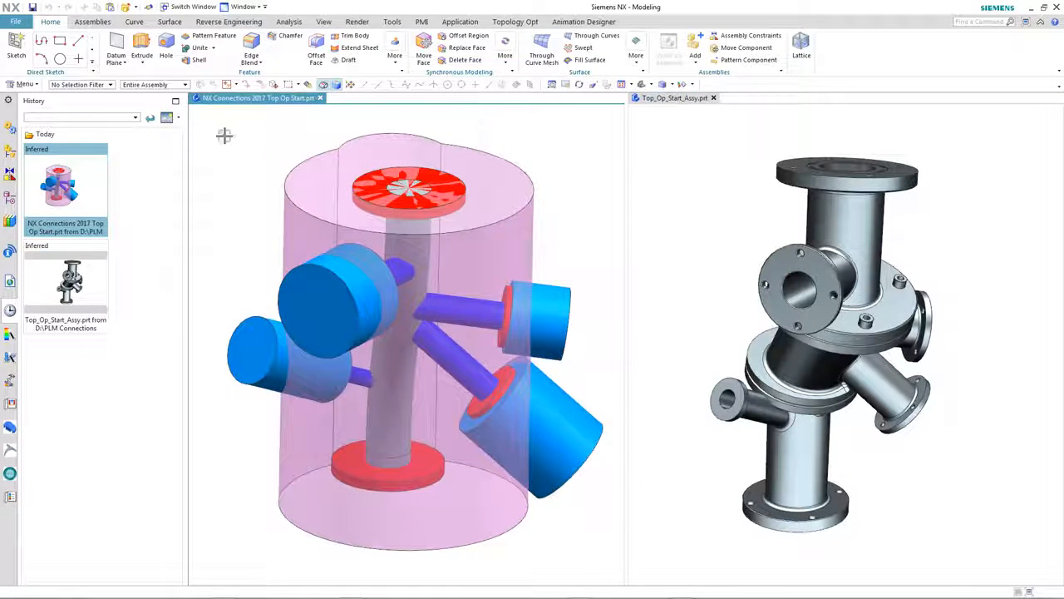
Assign the large transparent outer cylinder body as the topology optimization design space, keeping automatic blending distance.
{"action": "left_click", "coordinate": [10, 198]}
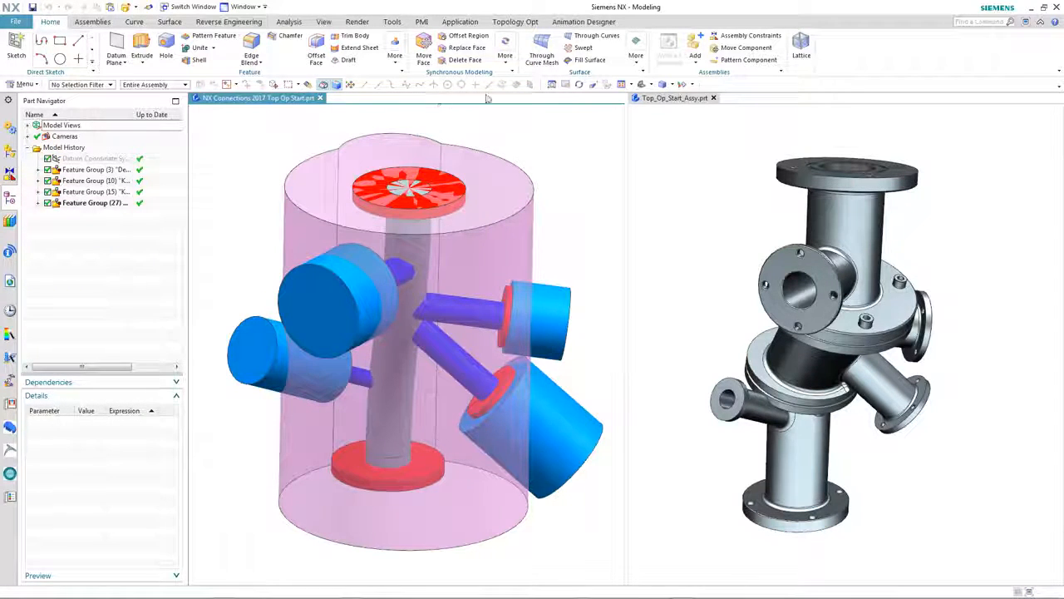
{"action": "left_click", "coordinate": [515, 22]}
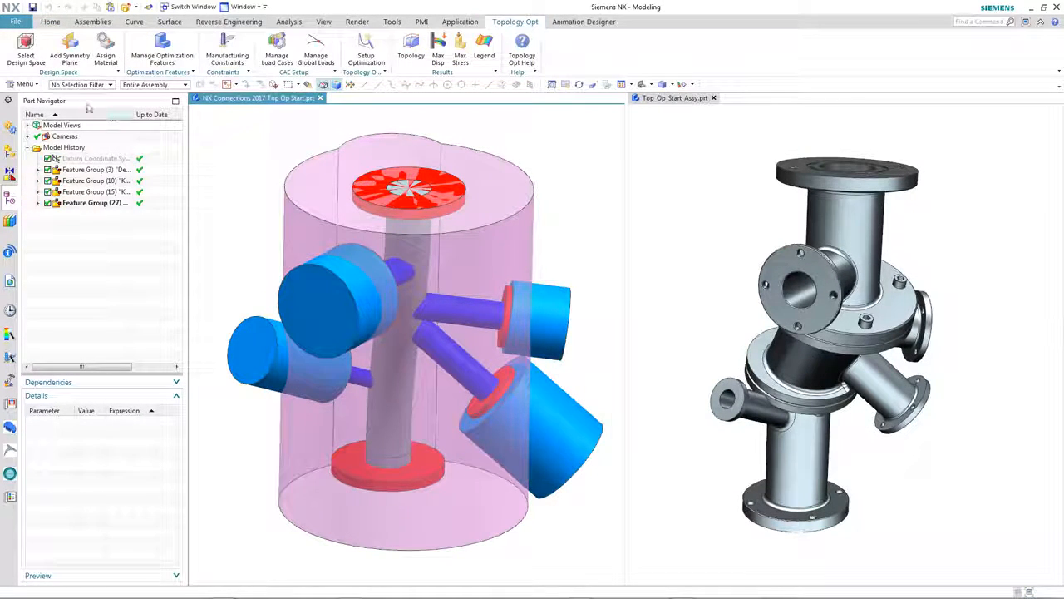
{"action": "left_click", "coordinate": [25, 46]}
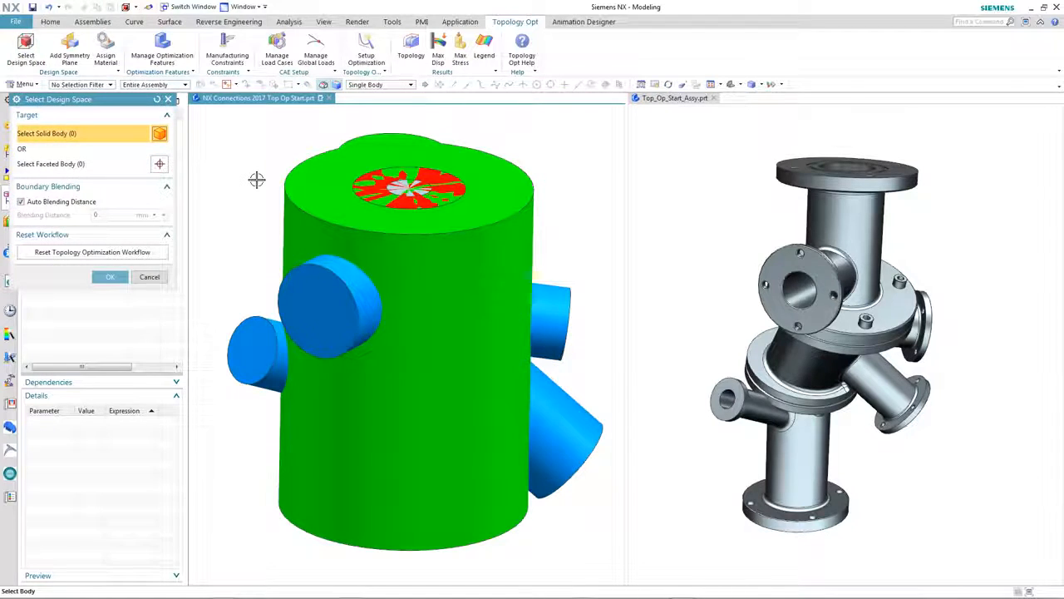
{"action": "left_click", "coordinate": [303, 197]}
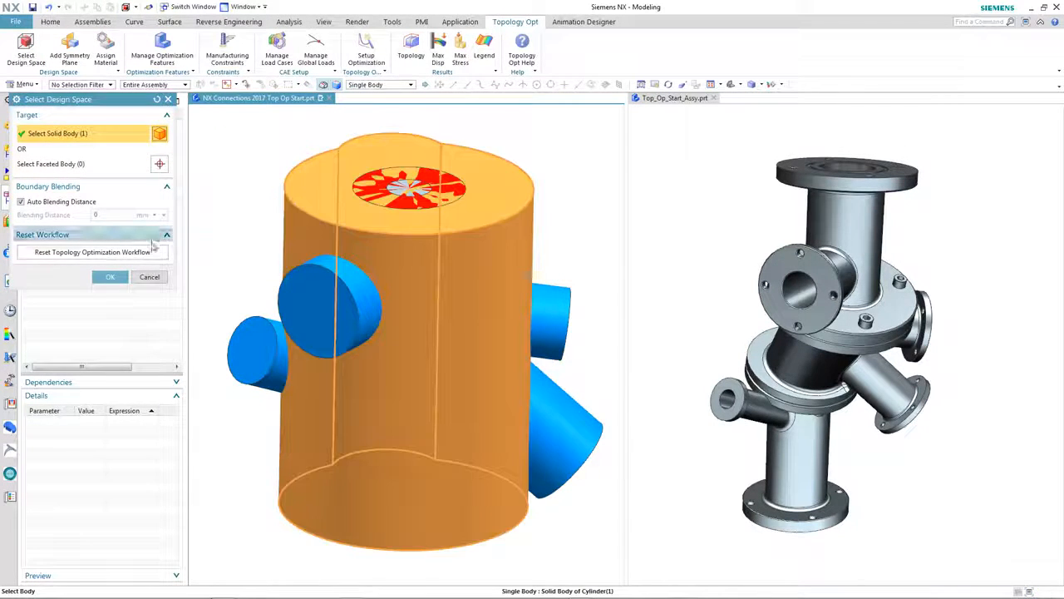
{"action": "left_click", "coordinate": [110, 276]}
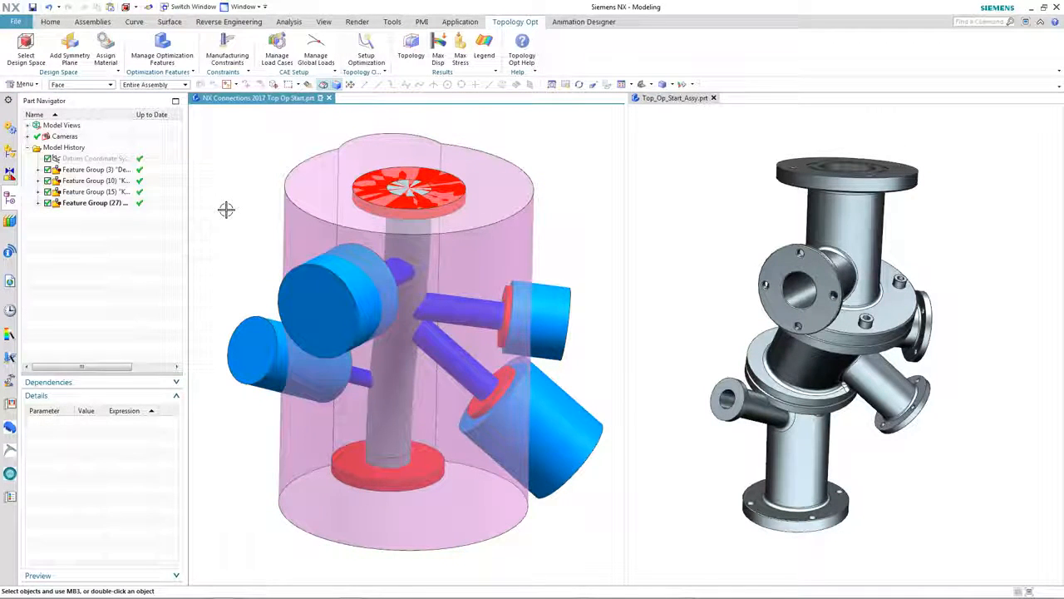
Review the optimization feature settings of UNPARAMETERIZED_FEATURE(21) and CYLINDER(19).
{"action": "left_click", "coordinate": [162, 48]}
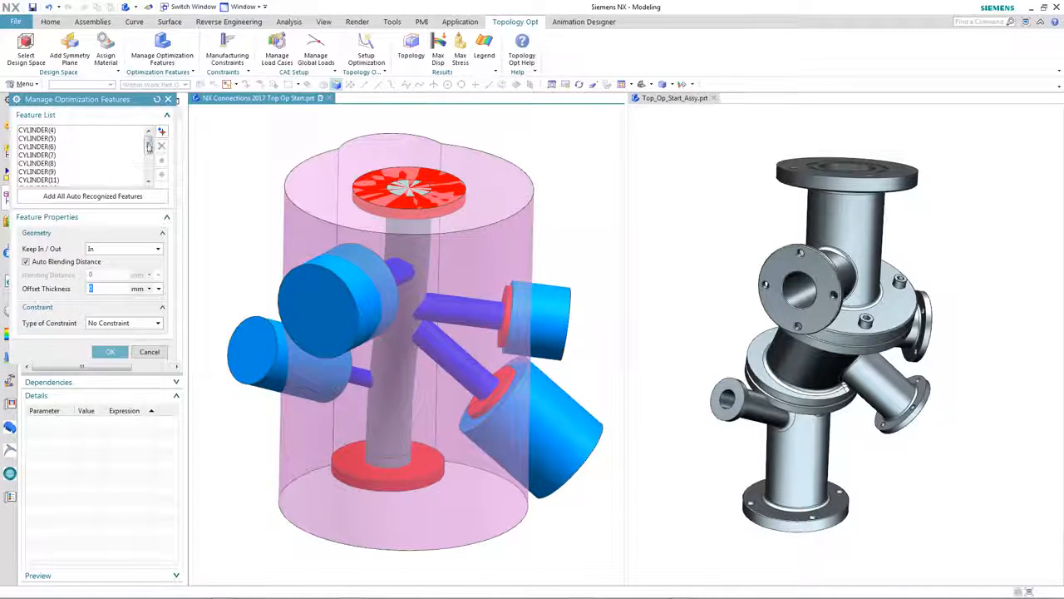
{"action": "left_click_drag", "start_coordinate": [149, 146], "coordinate": [149, 168]}
{"action": "left_click", "coordinate": [108, 180]}
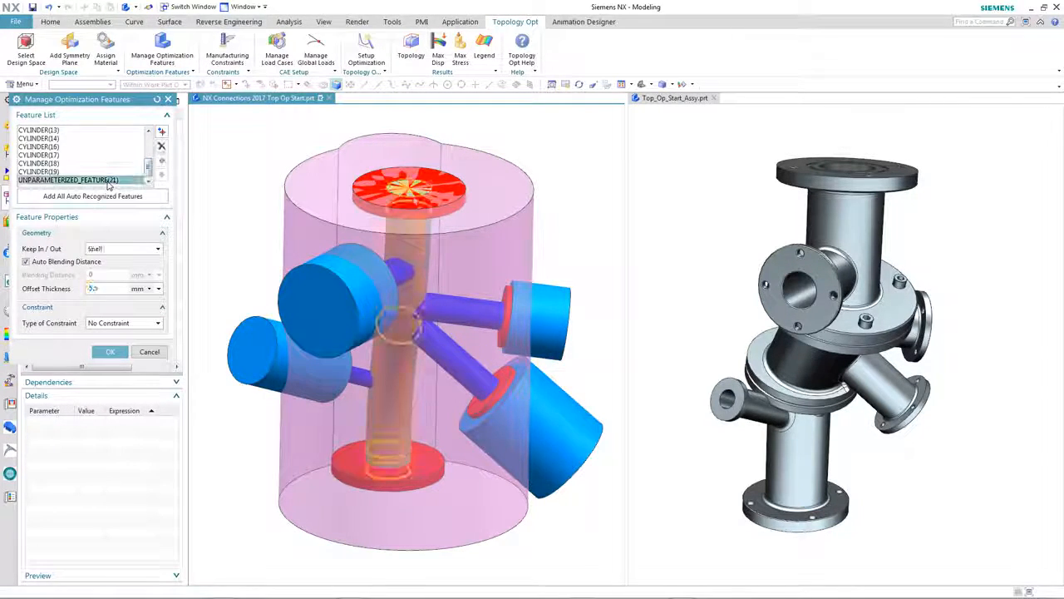
{"action": "left_click", "coordinate": [56, 172]}
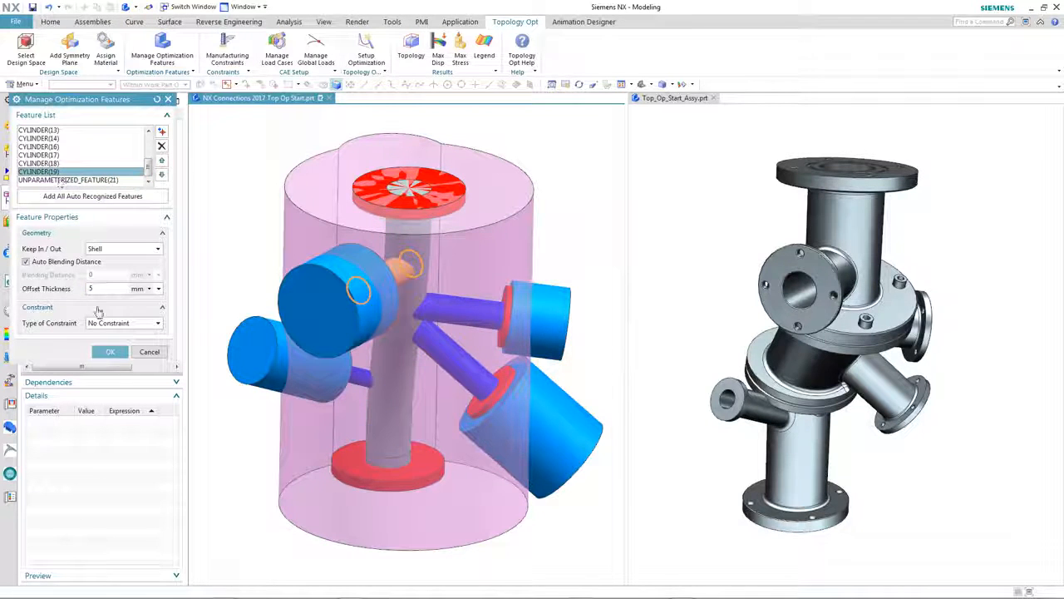
{"action": "left_click", "coordinate": [110, 352]}
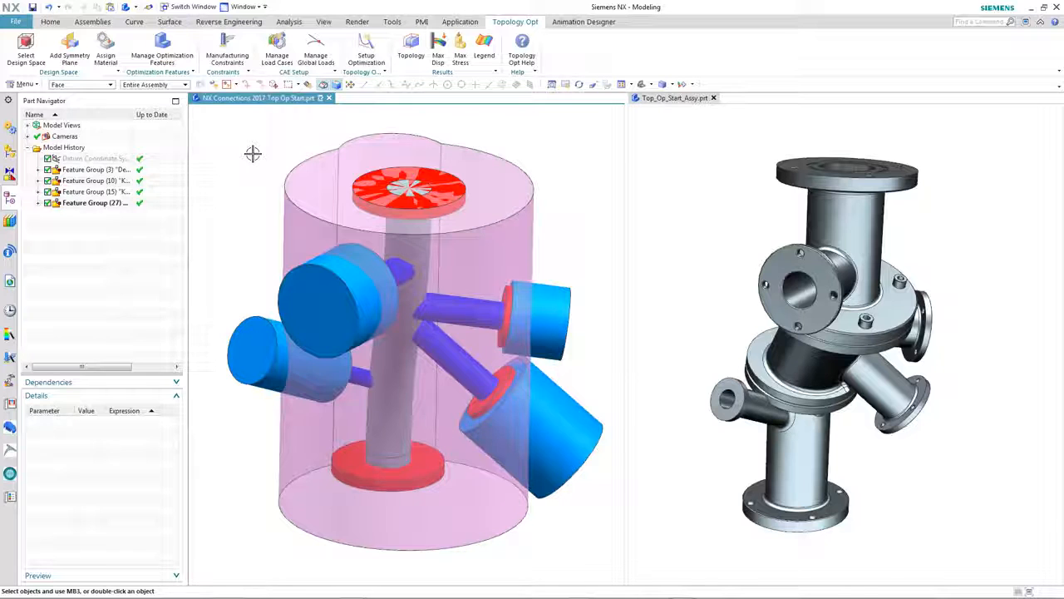
Review the constraints and loads in Load Case 1 for CYLINDER(4), CYLINDER(5), CYLINDER(8) and UNPARAMETERIZED_FEATURE(21).
{"action": "left_click", "coordinate": [277, 48]}
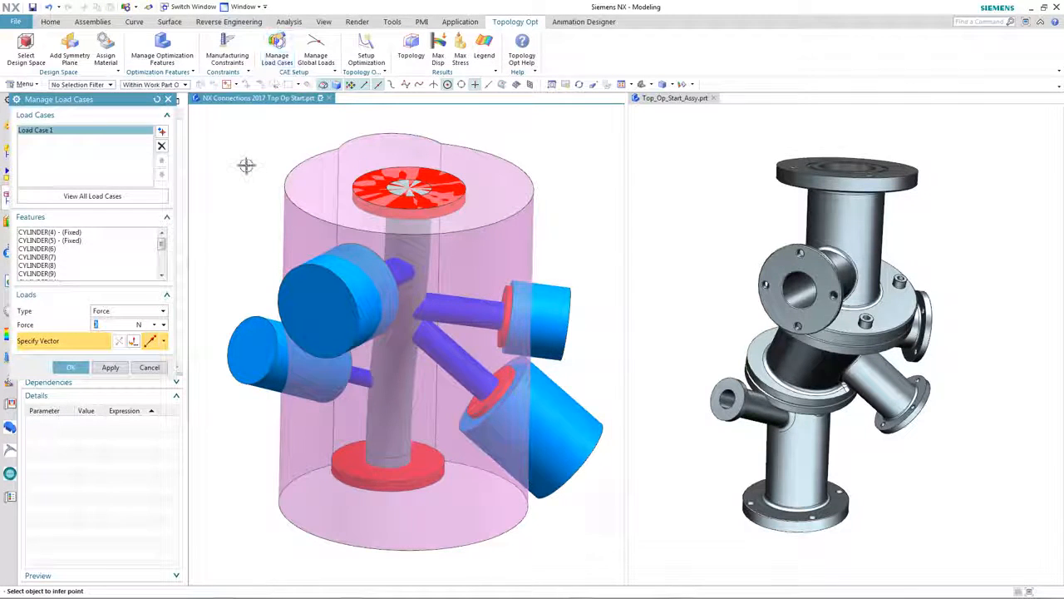
{"action": "left_click", "coordinate": [72, 233]}
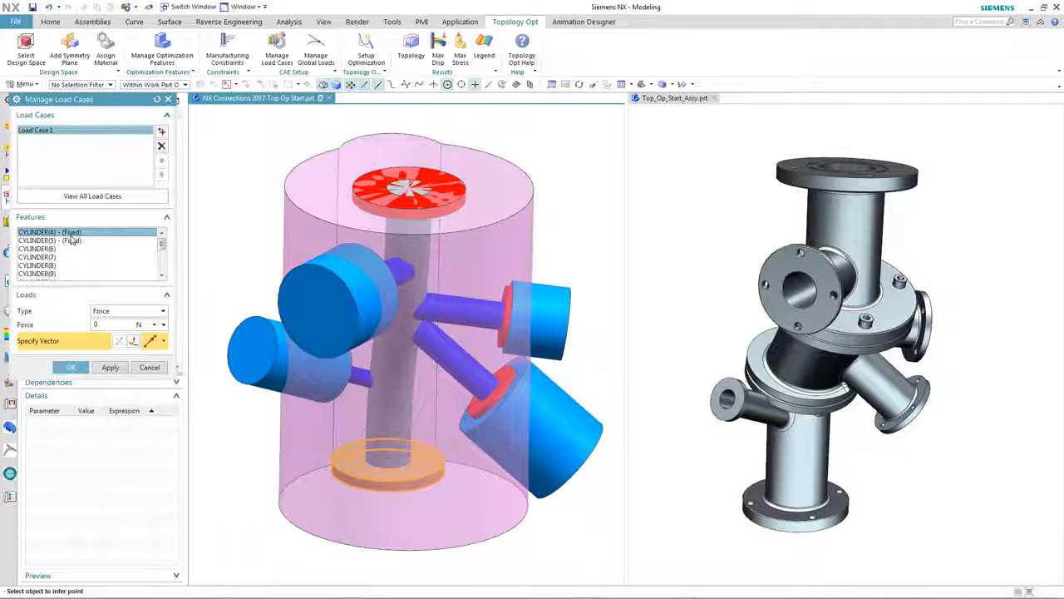
{"action": "left_click", "coordinate": [71, 241]}
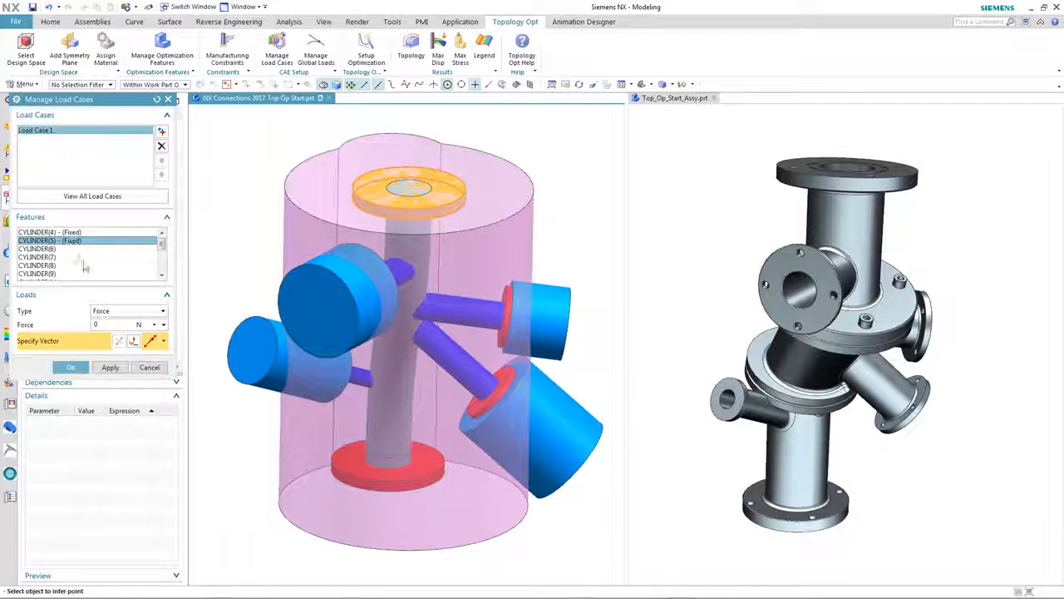
{"action": "left_click", "coordinate": [83, 266]}
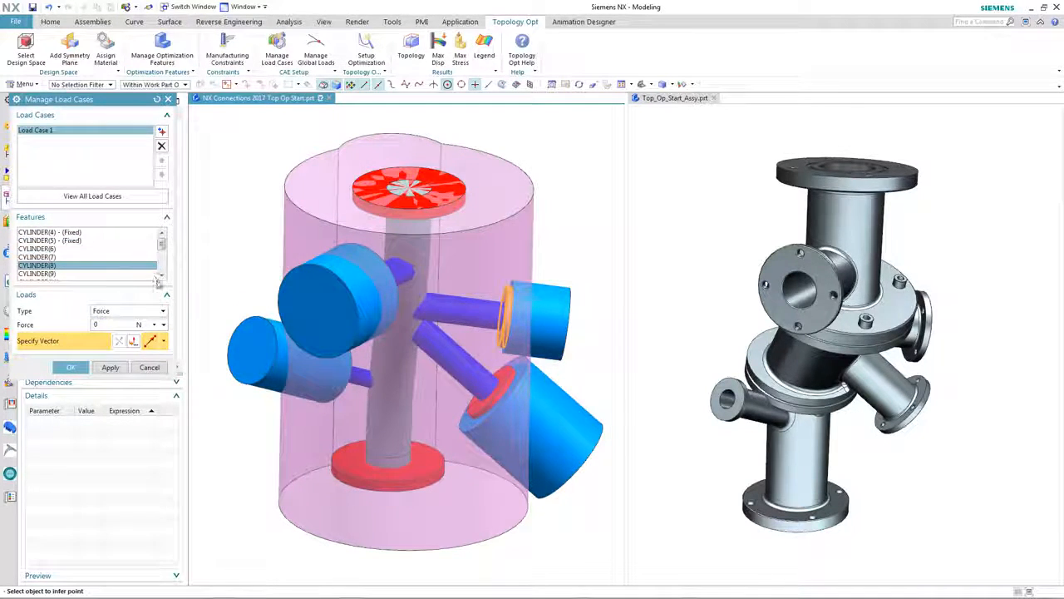
{"action": "left_click_drag", "start_coordinate": [162, 244], "coordinate": [162, 266]}
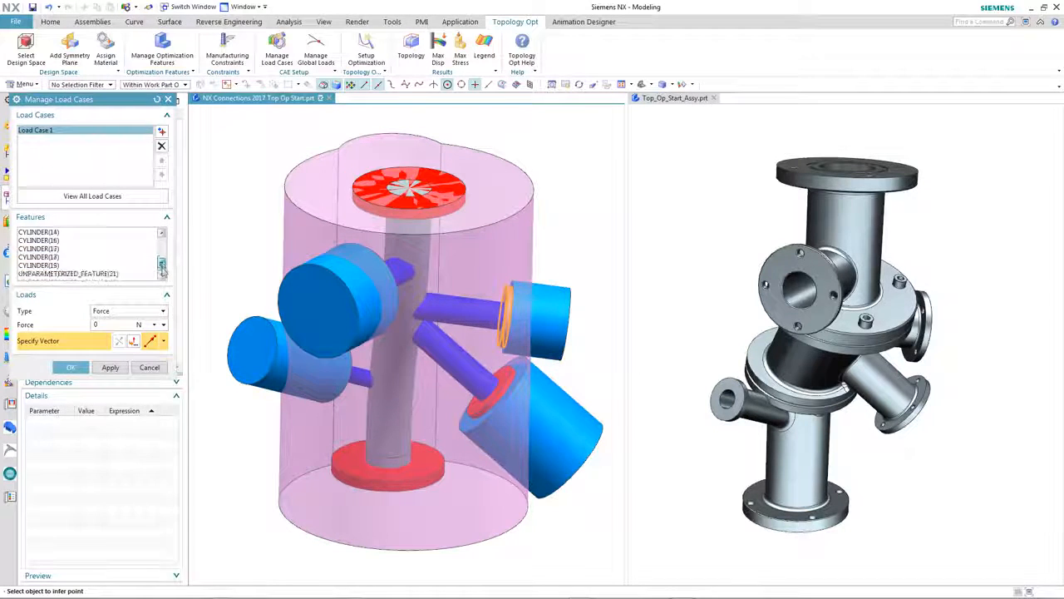
{"action": "left_click", "coordinate": [118, 274]}
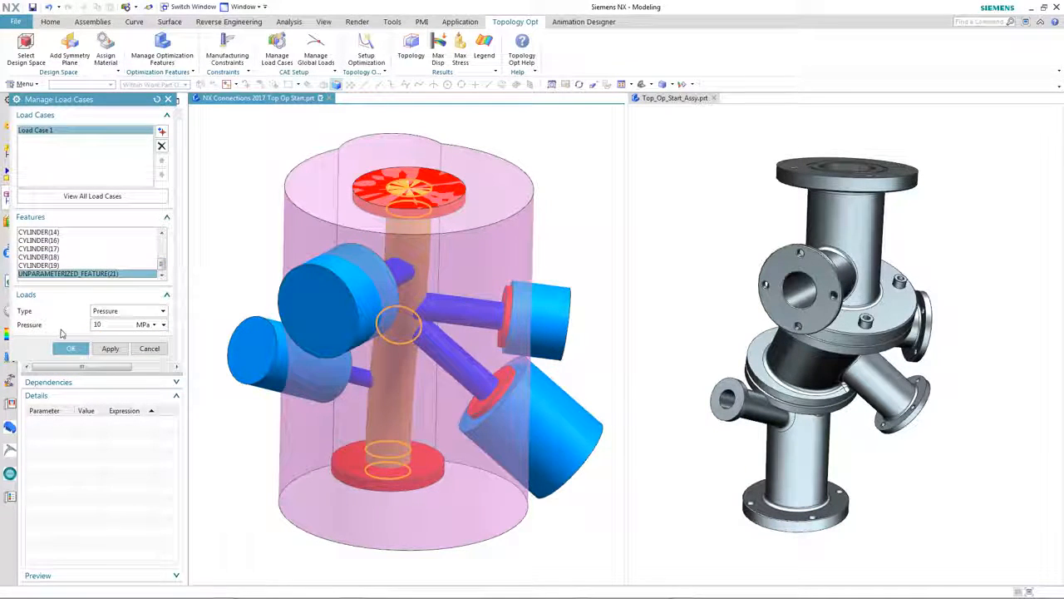
{"action": "left_click", "coordinate": [81, 349]}
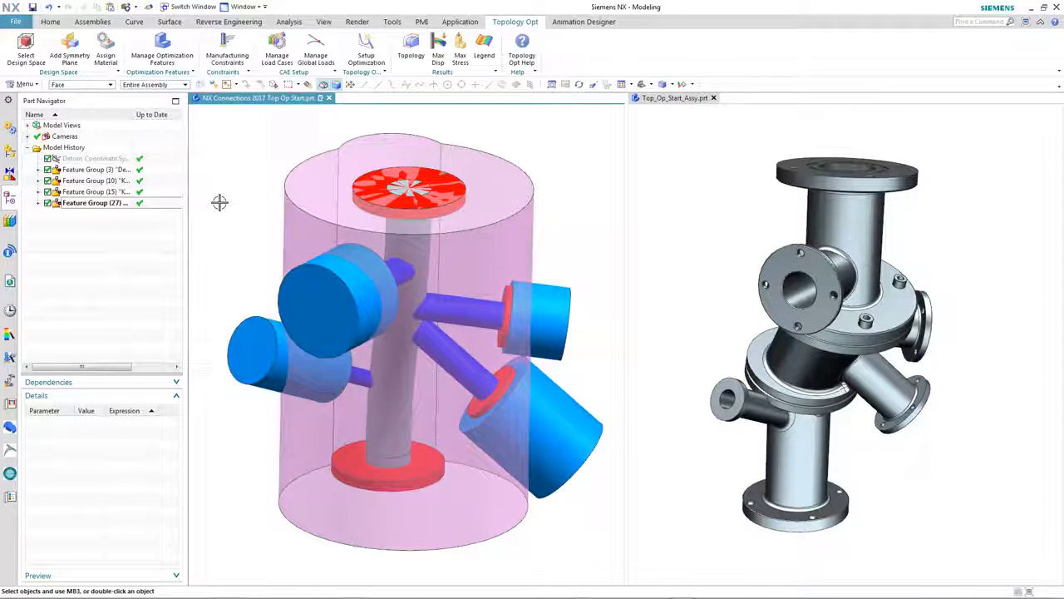
Run the topology optimization with the existing resolution and mass target, and accept the generated body.
{"action": "left_click", "coordinate": [366, 49]}
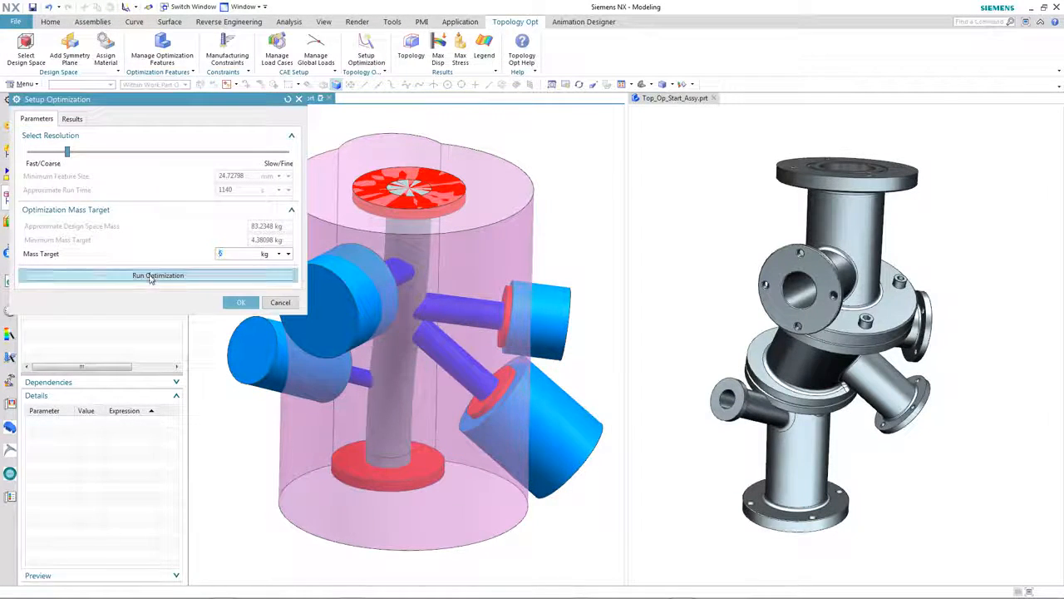
{"action": "left_click", "coordinate": [150, 275]}
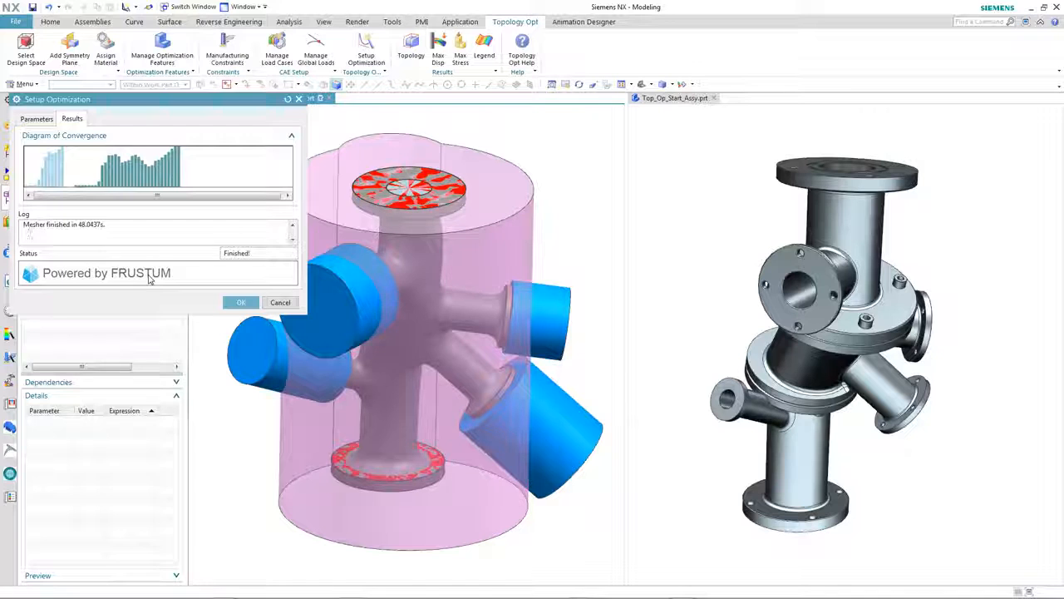
{"action": "left_click", "coordinate": [239, 302]}
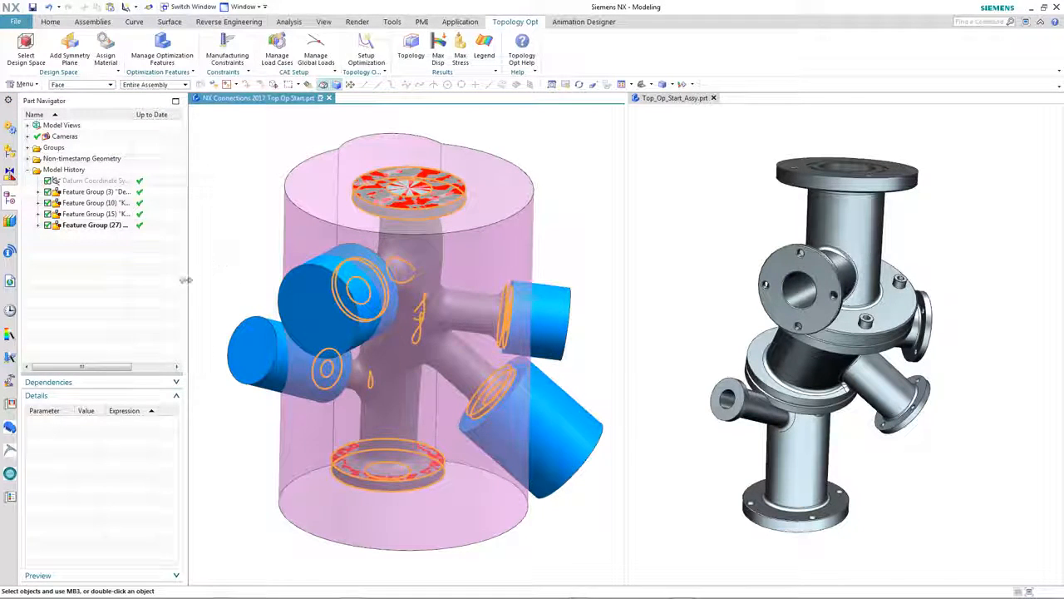
Hide all solid bodies so that only the optimized facet body is displayed.
{"action": "key", "text": "ctrl+w"}
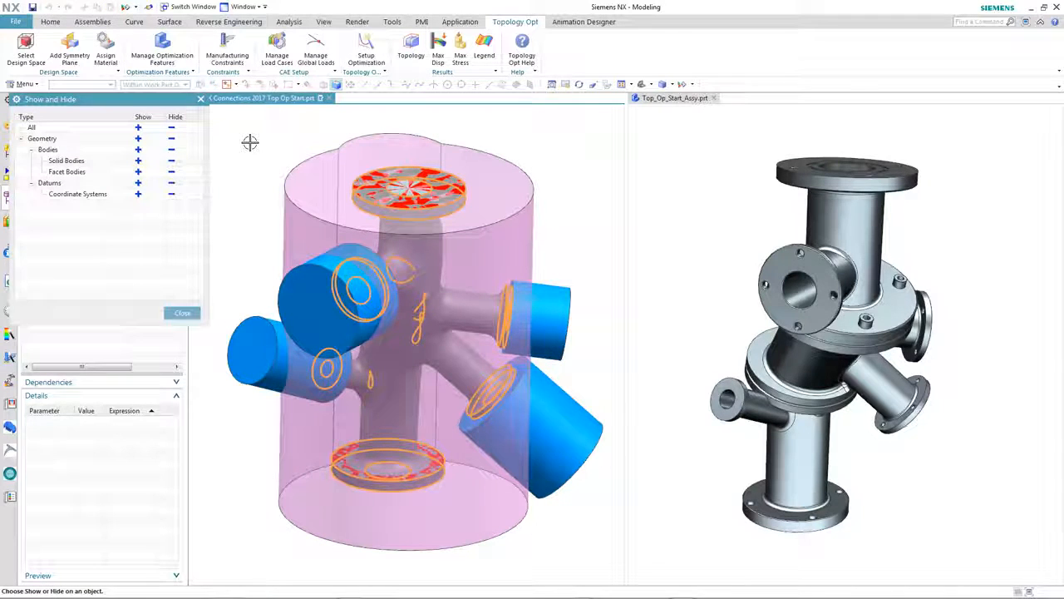
{"action": "left_click", "coordinate": [174, 162]}
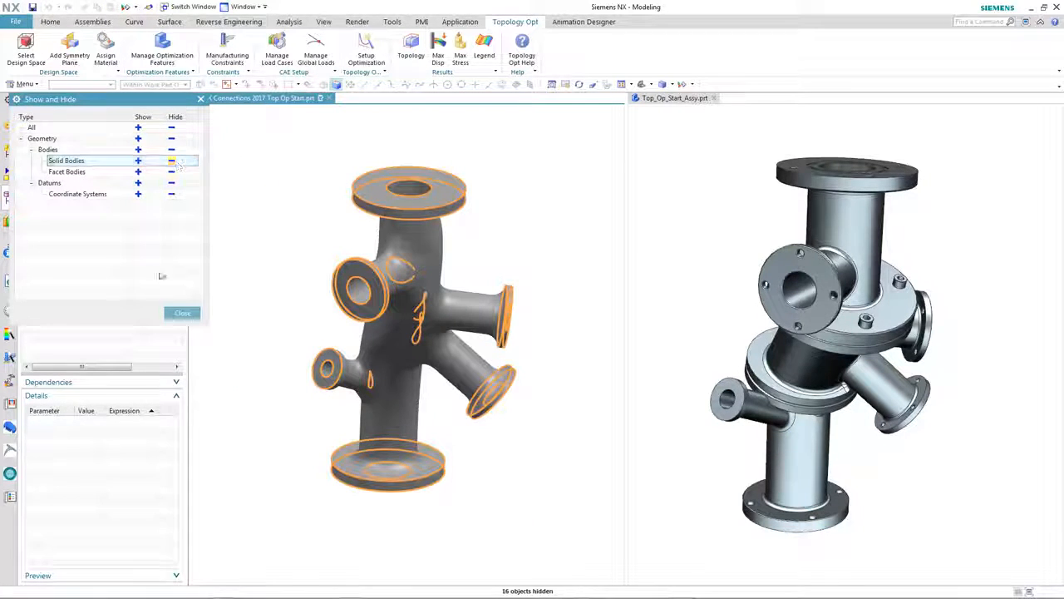
{"action": "left_click", "coordinate": [182, 313]}
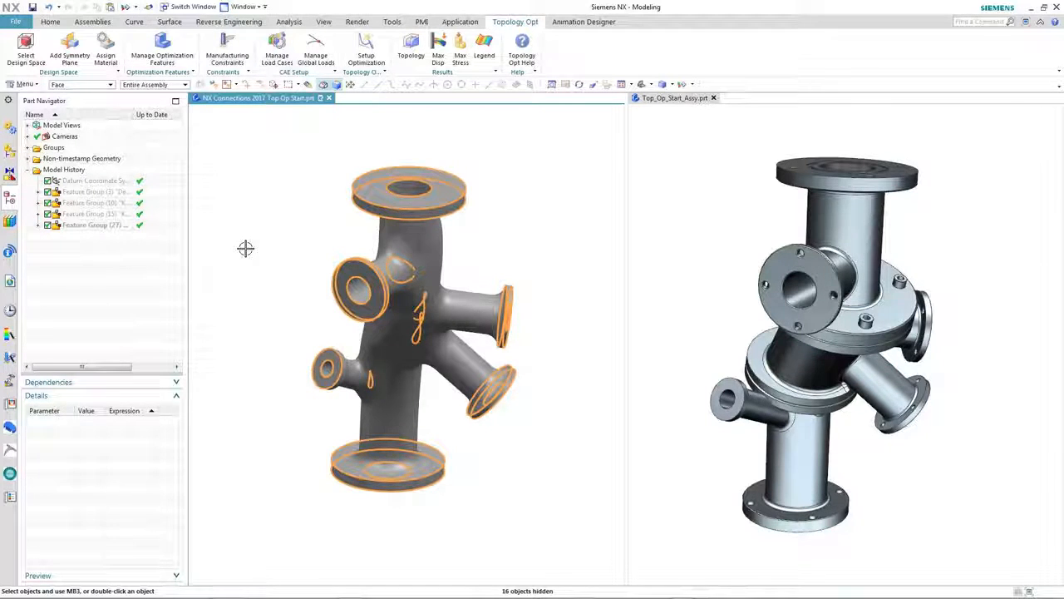
Examine the maximum displacement and maximum stress results on the optimized body.
{"action": "left_click", "coordinate": [437, 52]}
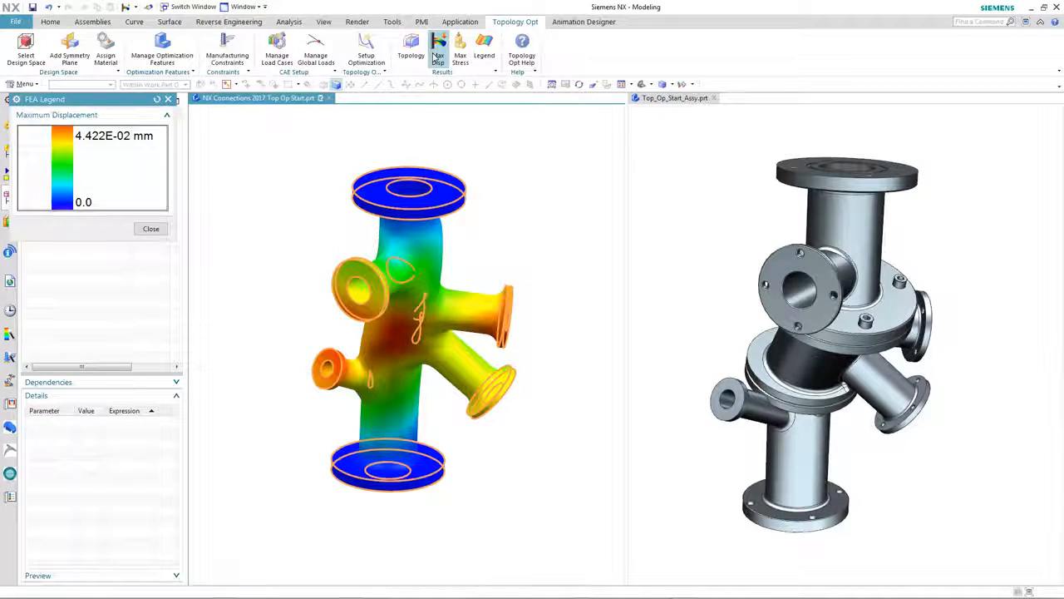
{"action": "left_click", "coordinate": [460, 55]}
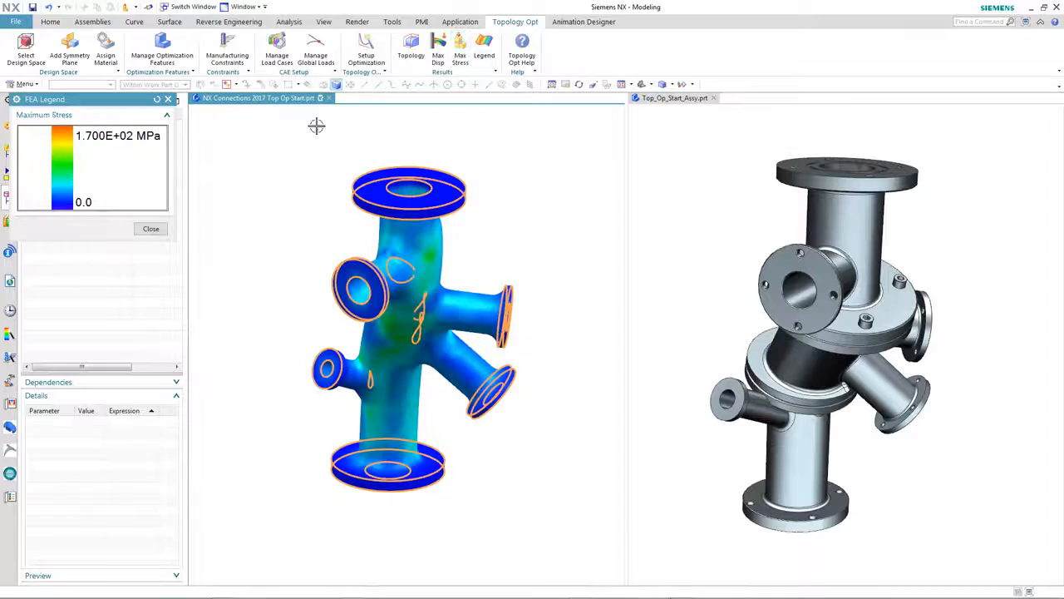
{"action": "left_click", "coordinate": [151, 229]}
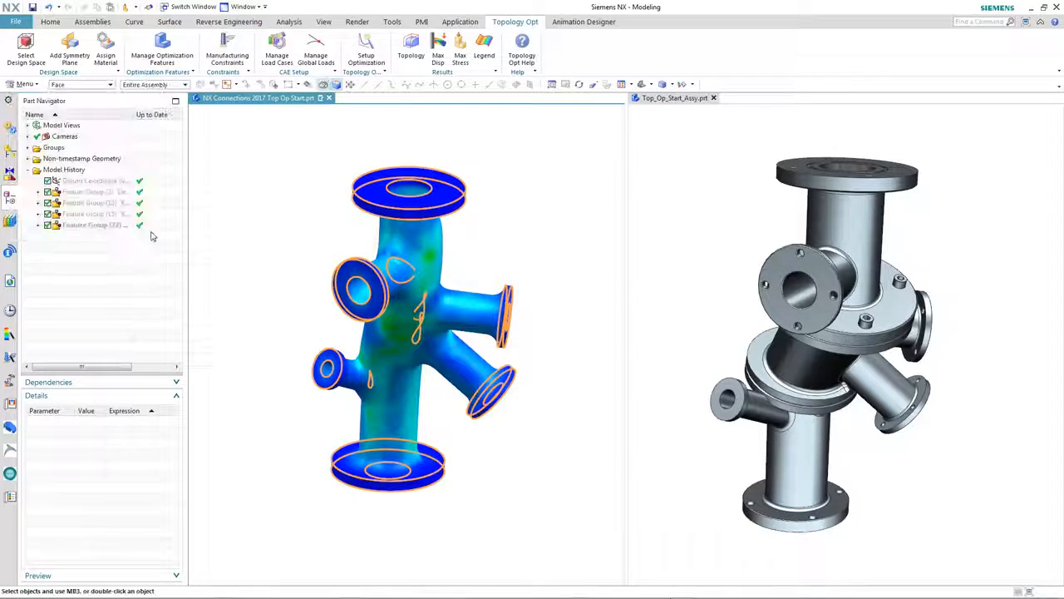
Display the TOPOPT_RESULT facet body in place of the coloured stress result.
{"action": "left_click", "coordinate": [27, 159]}
{"action": "left_click", "coordinate": [48, 191]}
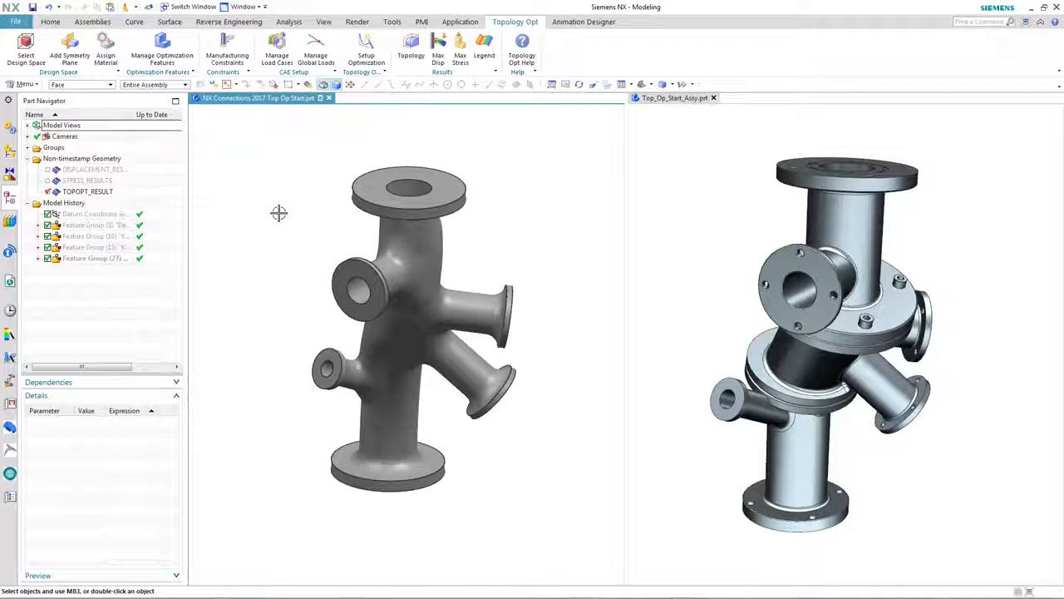
{"action": "left_click", "coordinate": [26, 160]}
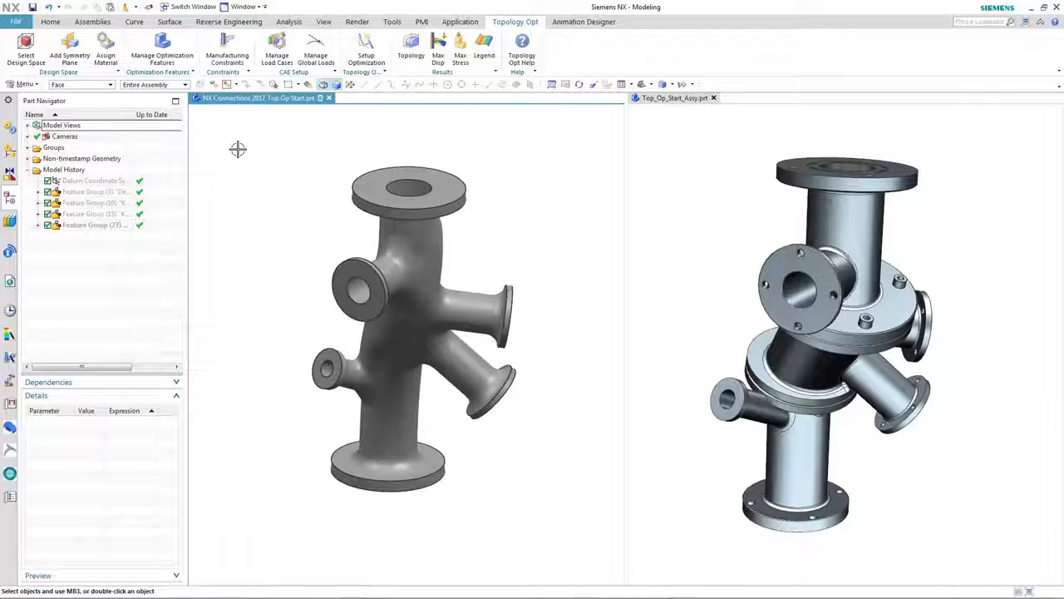
Convert the TOPOPT_RESULT facet body to a Convergent body, hiding the input body.
{"action": "left_click", "coordinate": [241, 23]}
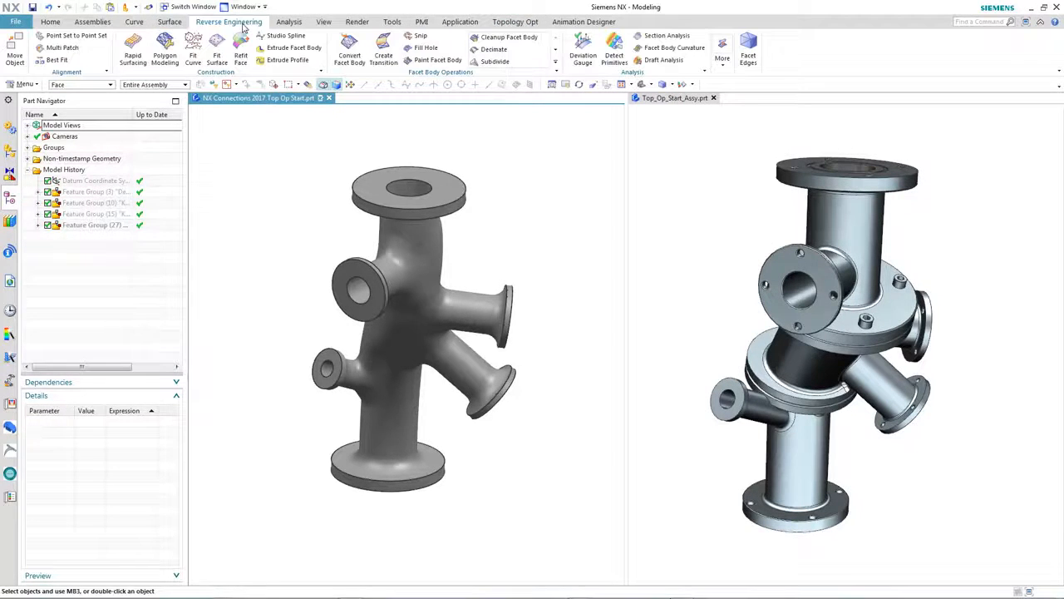
{"action": "left_click", "coordinate": [349, 48]}
{"action": "left_click", "coordinate": [374, 165]}
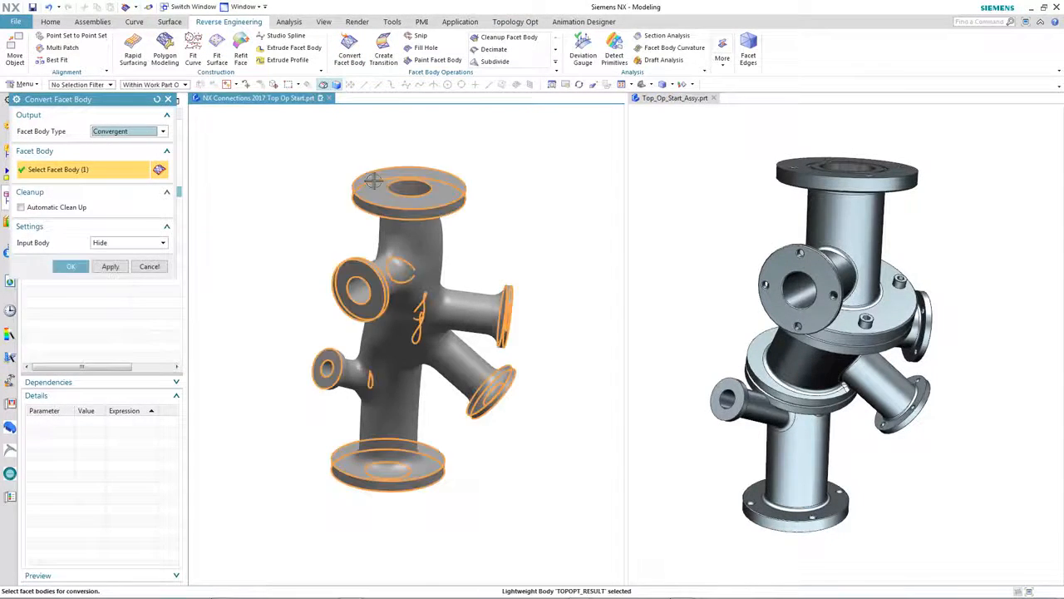
{"action": "left_click", "coordinate": [74, 267]}
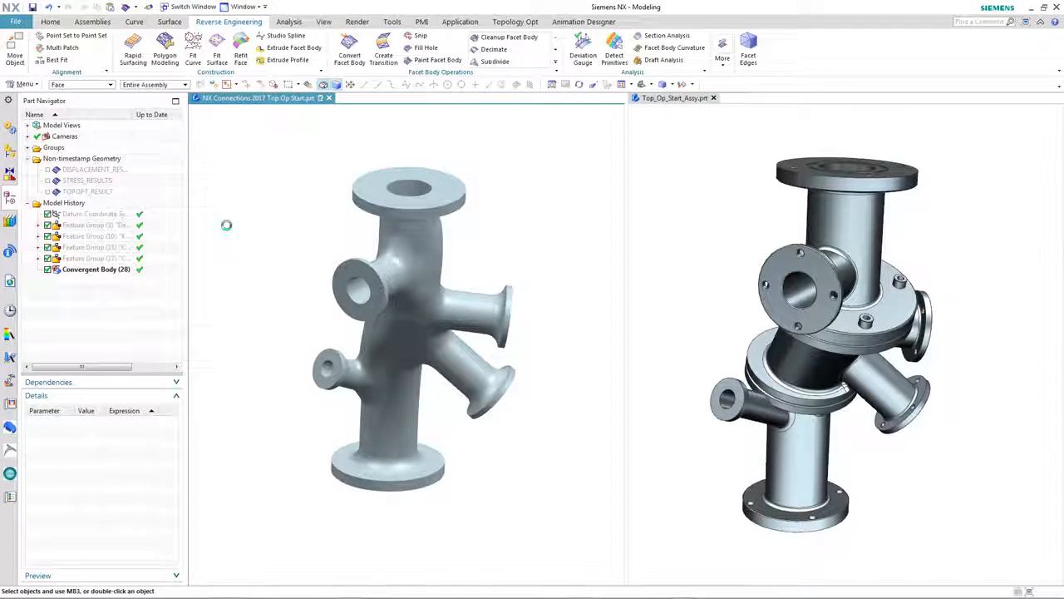
Inspect the interior of the convergent body by clipping it with Section 1, then restore the unclipped display.
{"action": "left_click", "coordinate": [10, 151]}
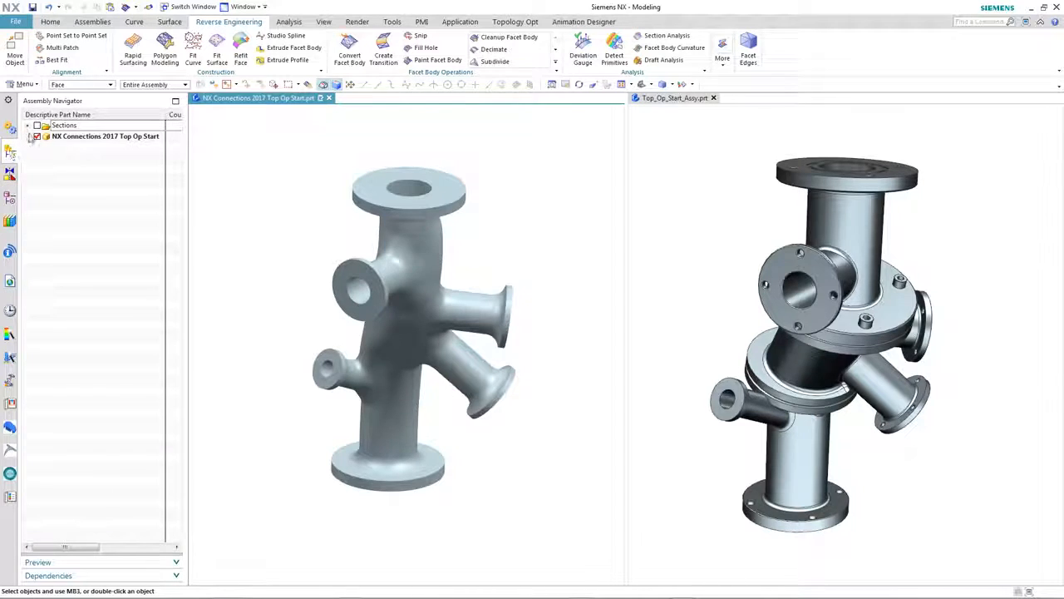
{"action": "left_click", "coordinate": [28, 125]}
{"action": "right_click", "coordinate": [80, 136]}
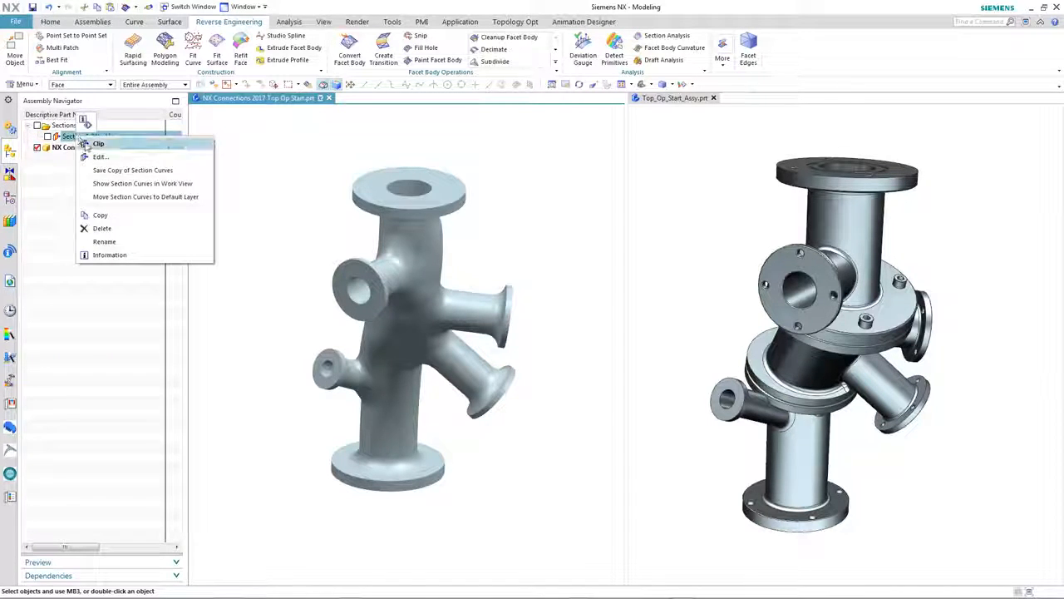
{"action": "left_click", "coordinate": [93, 144]}
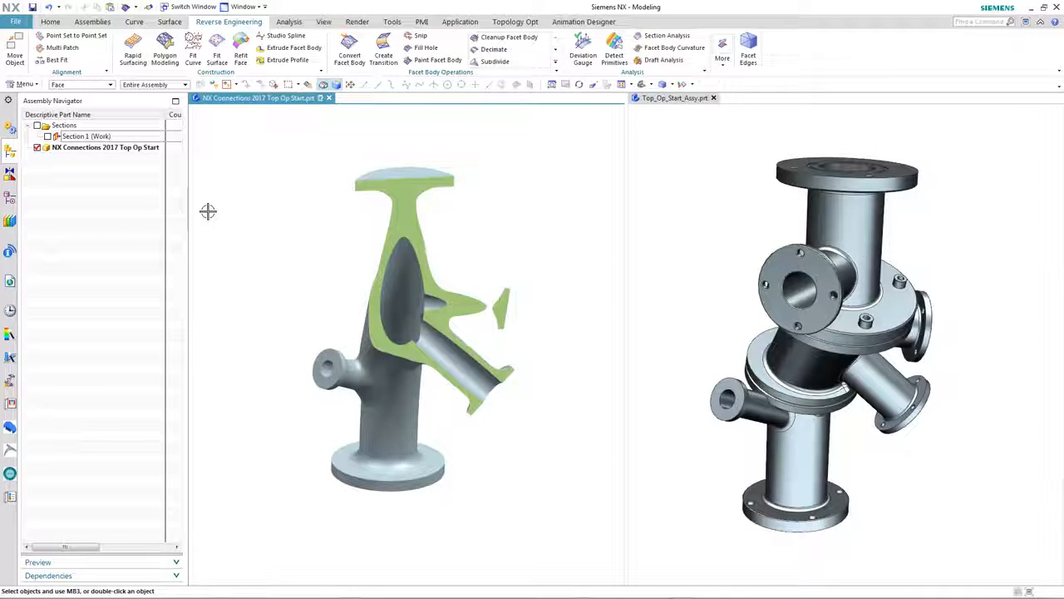
{"action": "right_click", "coordinate": [101, 142]}
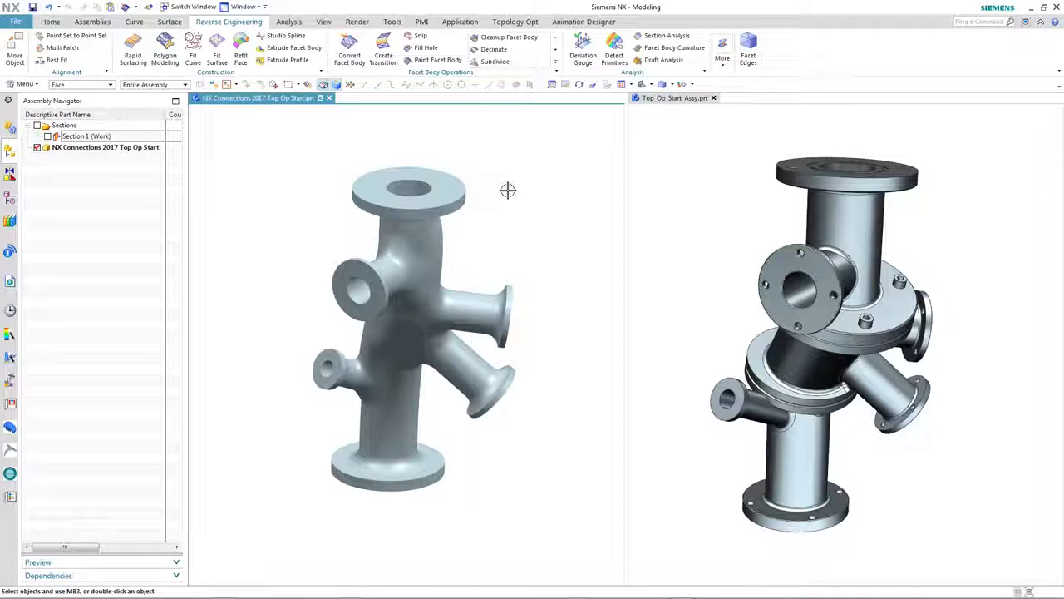
In the Top_Op_Start_Assy part, select the faces of the circular seal groove on the top flange, with selection restricted to faces.
{"action": "left_click", "coordinate": [50, 22]}
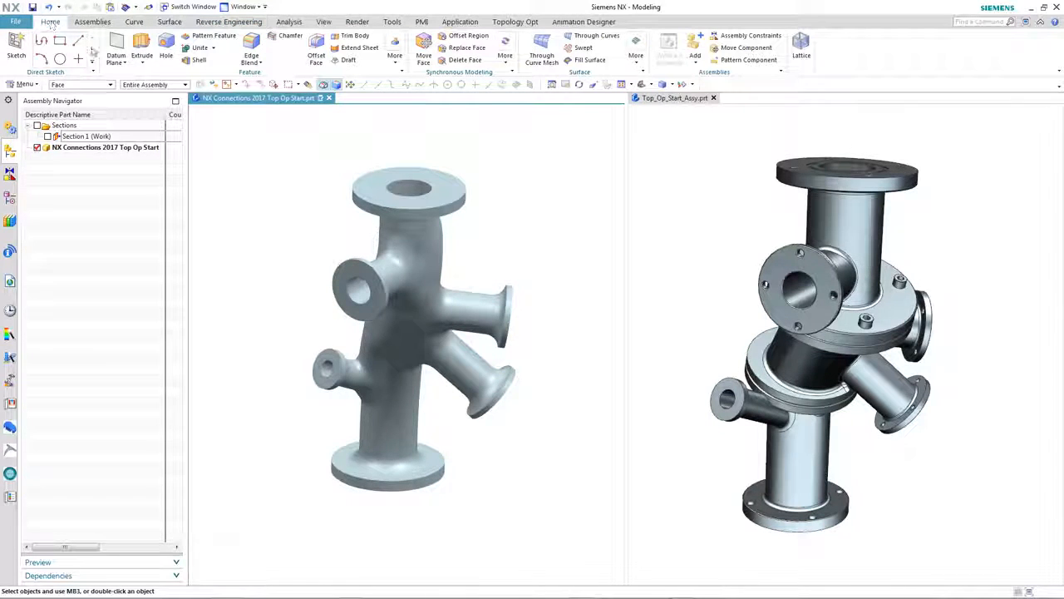
{"action": "left_click", "coordinate": [653, 184]}
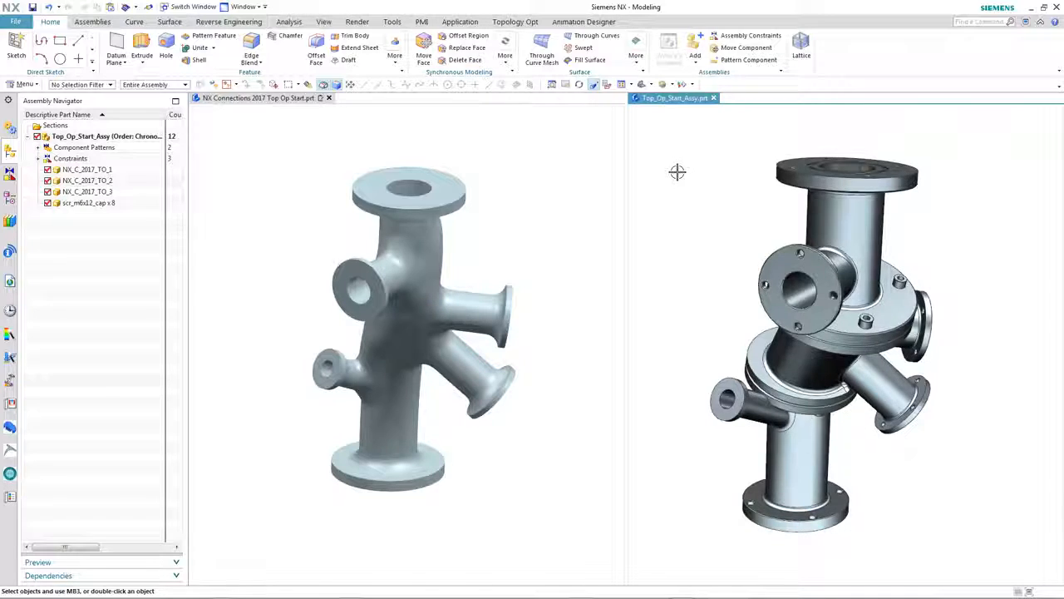
{"action": "middle_click_drag", "start_coordinate": [676, 171], "coordinate": [677, 172]}
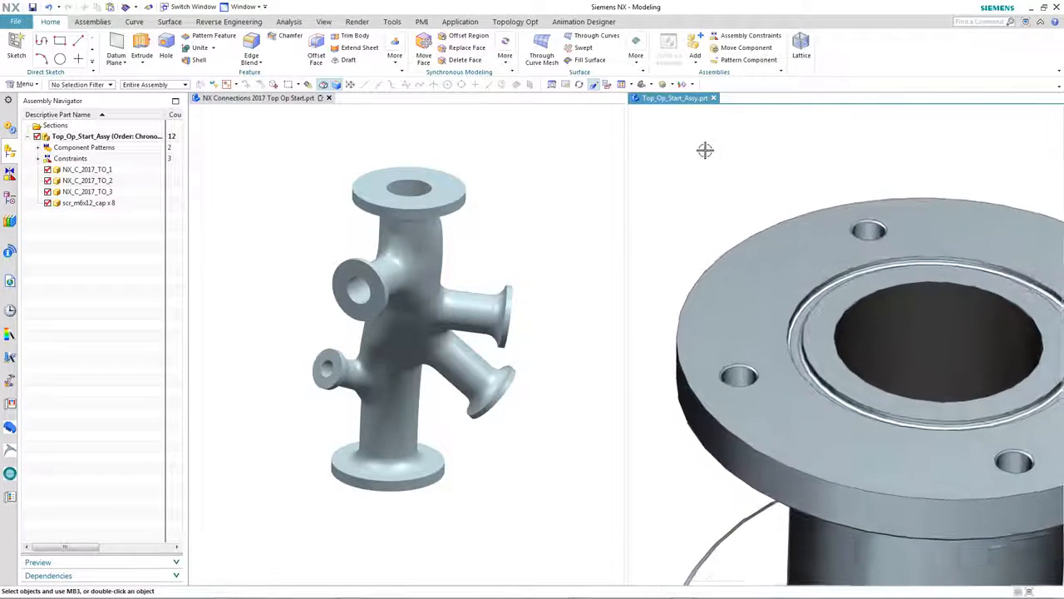
{"action": "right_click", "coordinate": [720, 158]}
{"action": "left_click", "coordinate": [740, 99]}
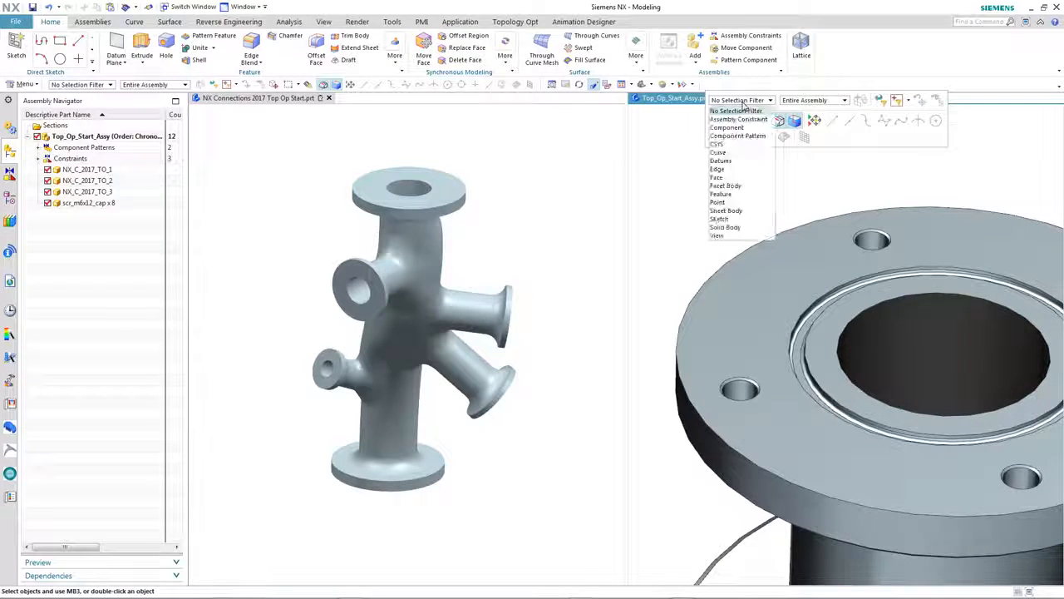
{"action": "left_click", "coordinate": [717, 177]}
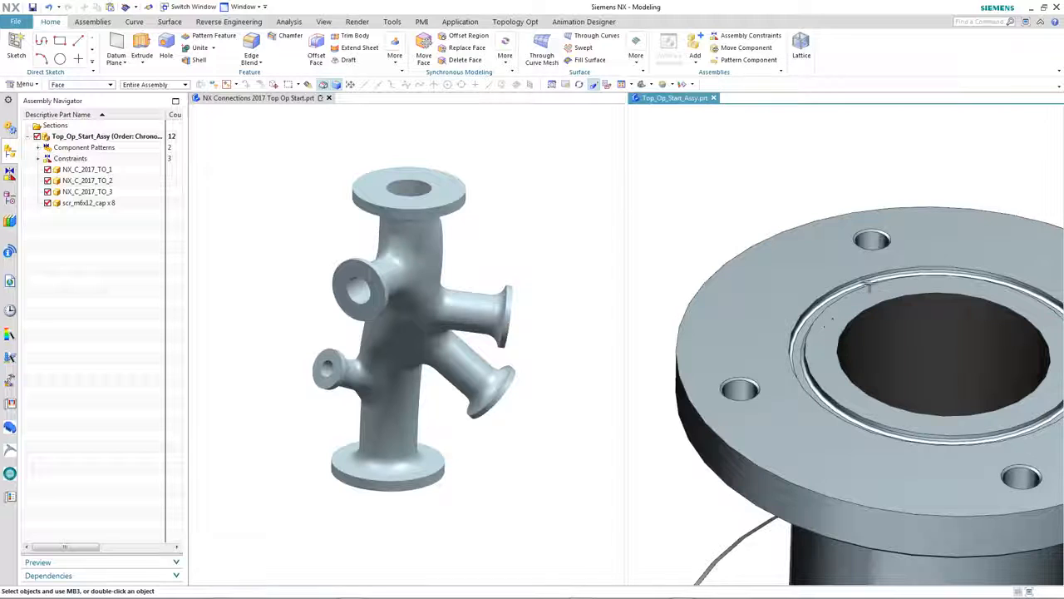
{"action": "left_click", "coordinate": [829, 295]}
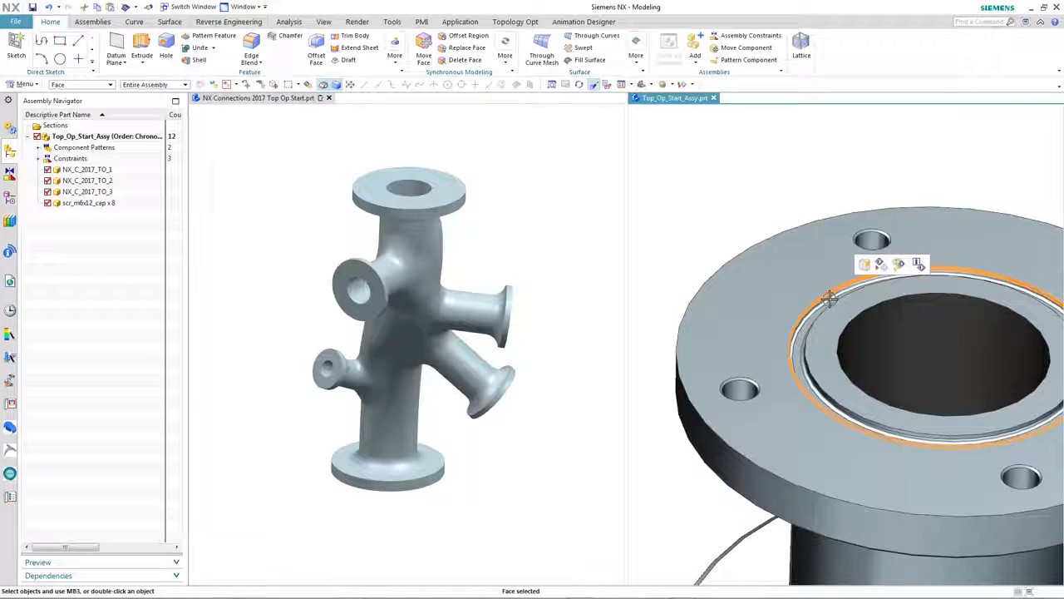
{"action": "left_click", "coordinate": [818, 316]}
{"action": "left_click", "coordinate": [796, 355]}
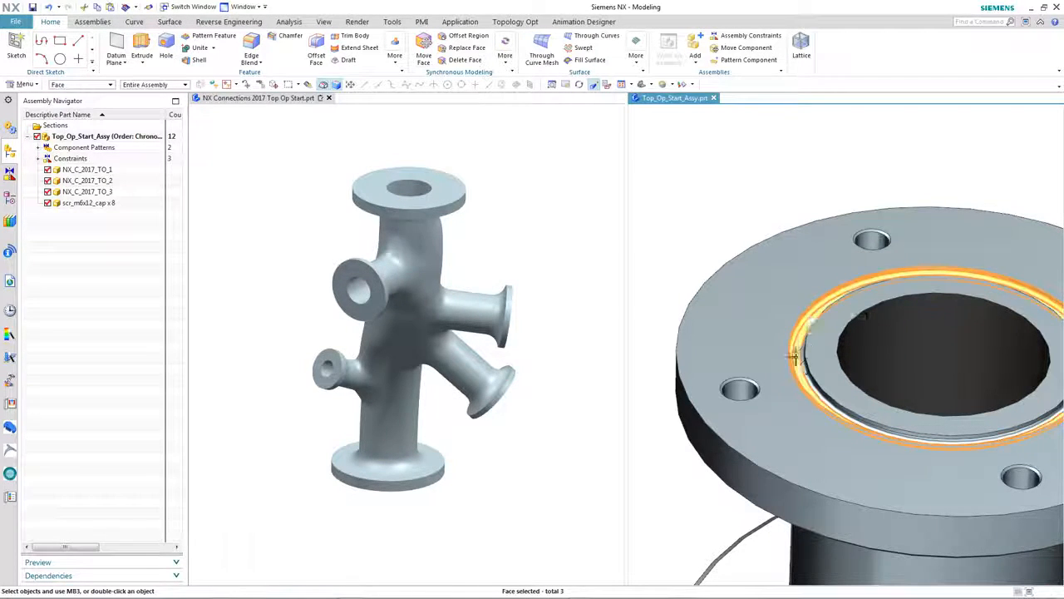
{"action": "left_click", "coordinate": [829, 398]}
Add the bottom flange's bolt-hole face to the selection and copy all selected faces into the NX Connections 2017 Top Op Start part.
{"action": "scroll", "coordinate": [835, 231], "scroll_direction": "down", "scroll_amount": 4}
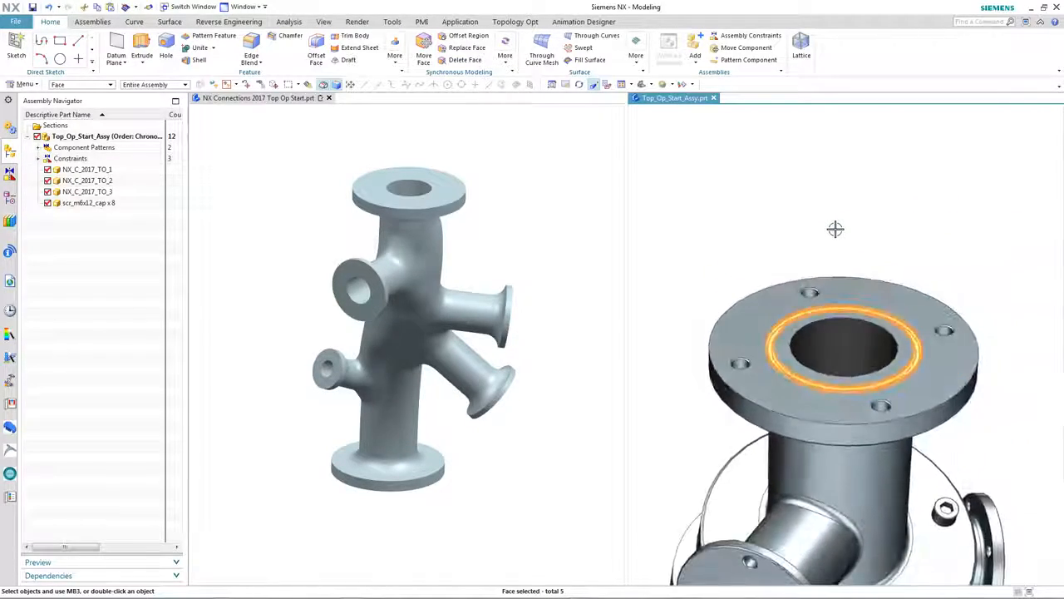
{"action": "middle_click_drag", "start_coordinate": [834, 231], "coordinate": [725, 405]}
{"action": "scroll", "coordinate": [823, 334], "scroll_direction": "up", "scroll_amount": 1}
{"action": "left_click", "coordinate": [700, 341]}
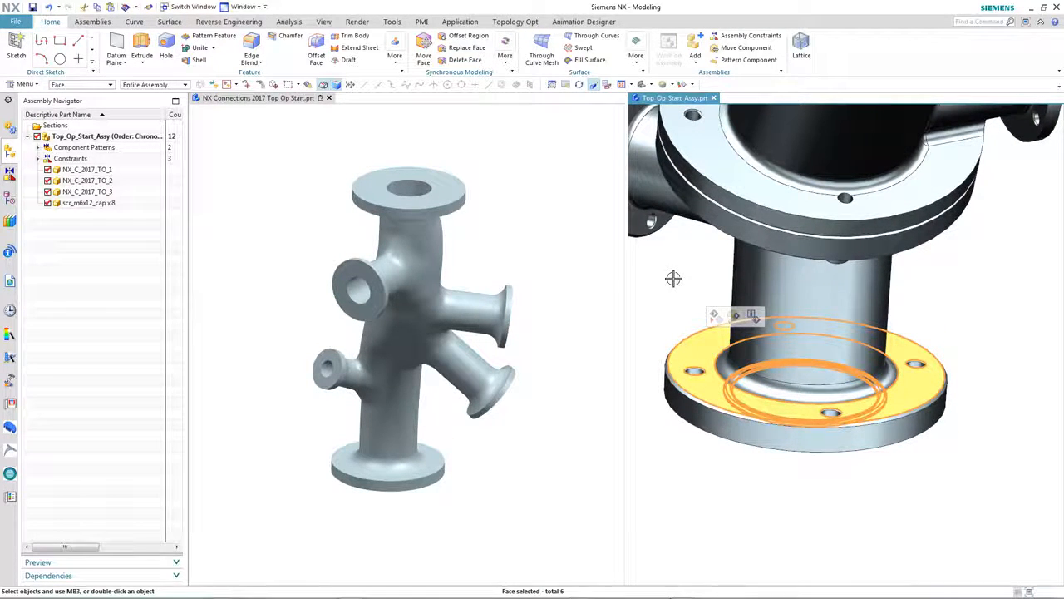
{"action": "key", "text": "ctrl+c"}
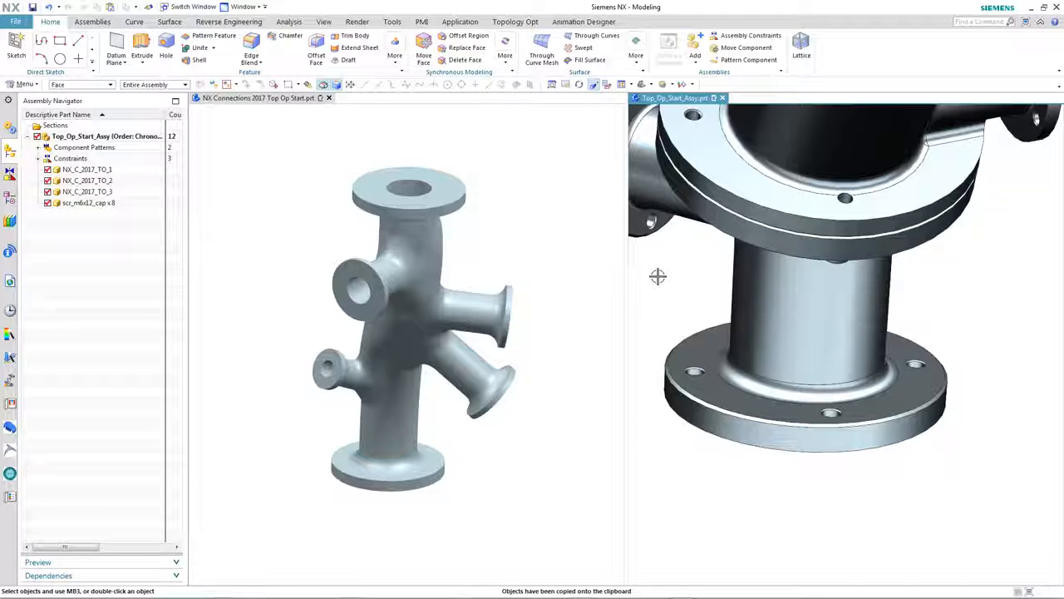
{"action": "left_click", "coordinate": [415, 150]}
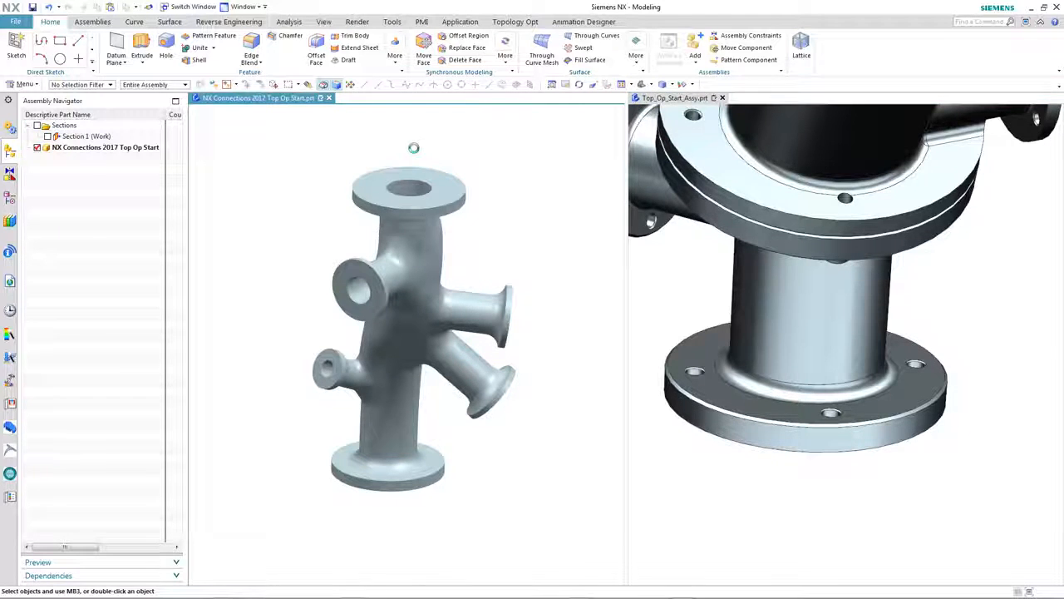
{"action": "key", "text": "ctrl+v"}
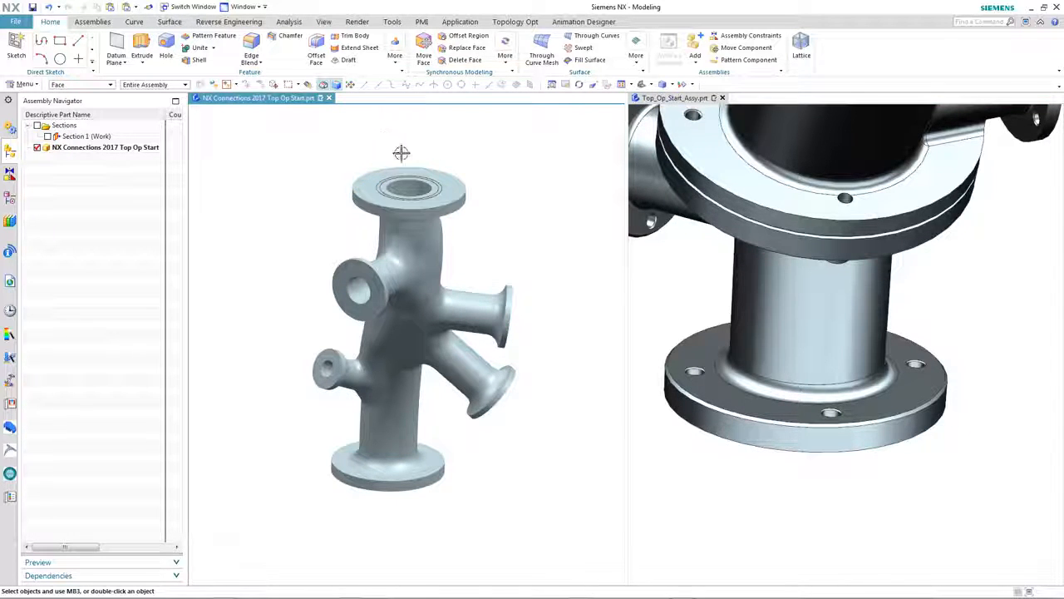
Extend the inner and outer edges of the pasted groove sheet on the top flange by a 10 mm offset.
{"action": "scroll", "coordinate": [502, 156], "scroll_direction": "up", "scroll_amount": 2}
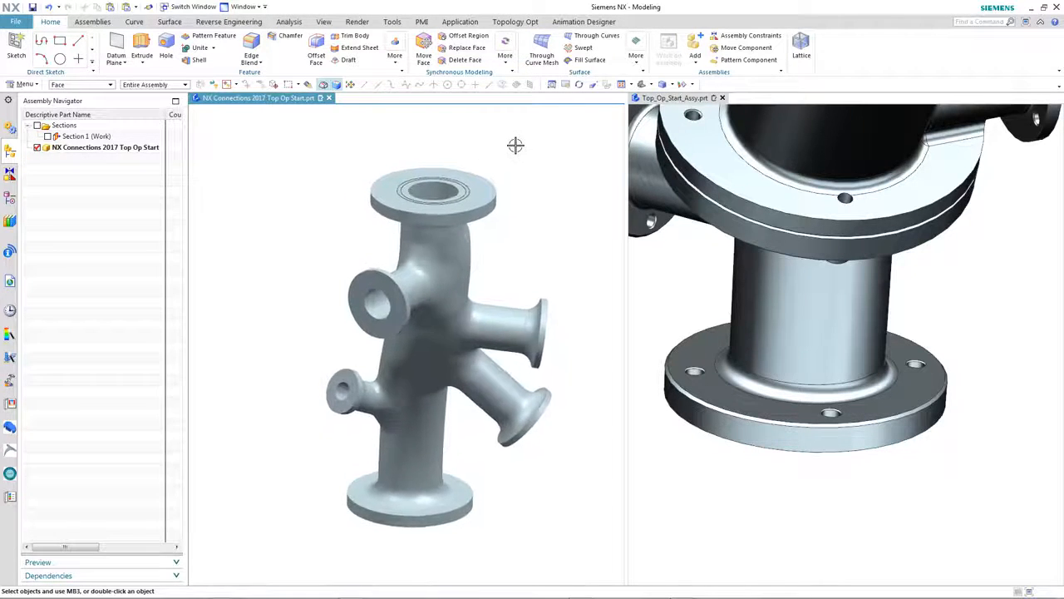
{"action": "scroll", "coordinate": [515, 146], "scroll_direction": "up", "scroll_amount": 8}
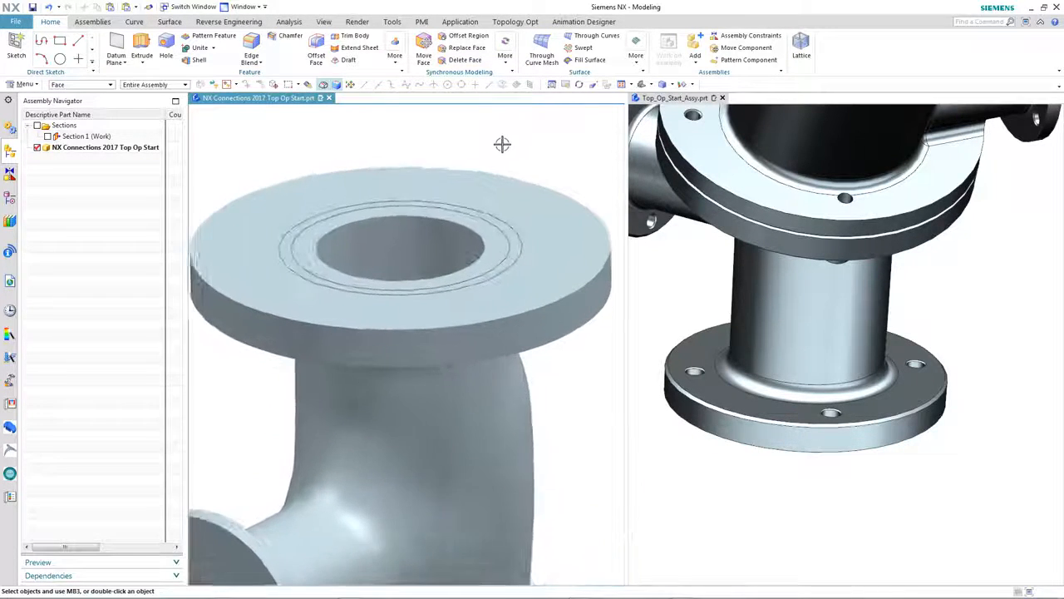
{"action": "scroll", "coordinate": [490, 138], "scroll_direction": "up", "scroll_amount": 3}
{"action": "left_click", "coordinate": [172, 22]}
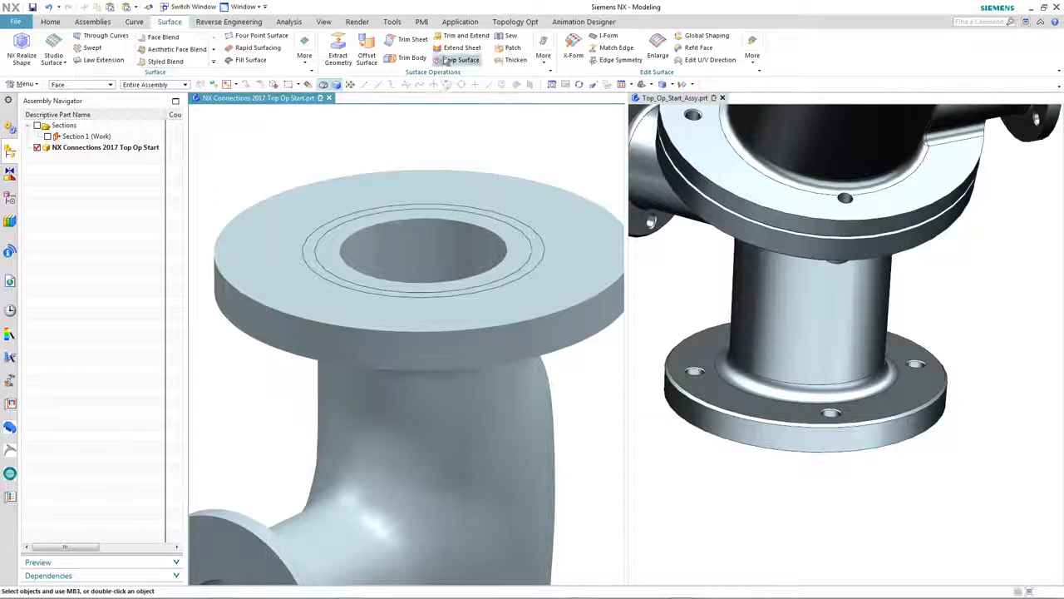
{"action": "left_click", "coordinate": [458, 48]}
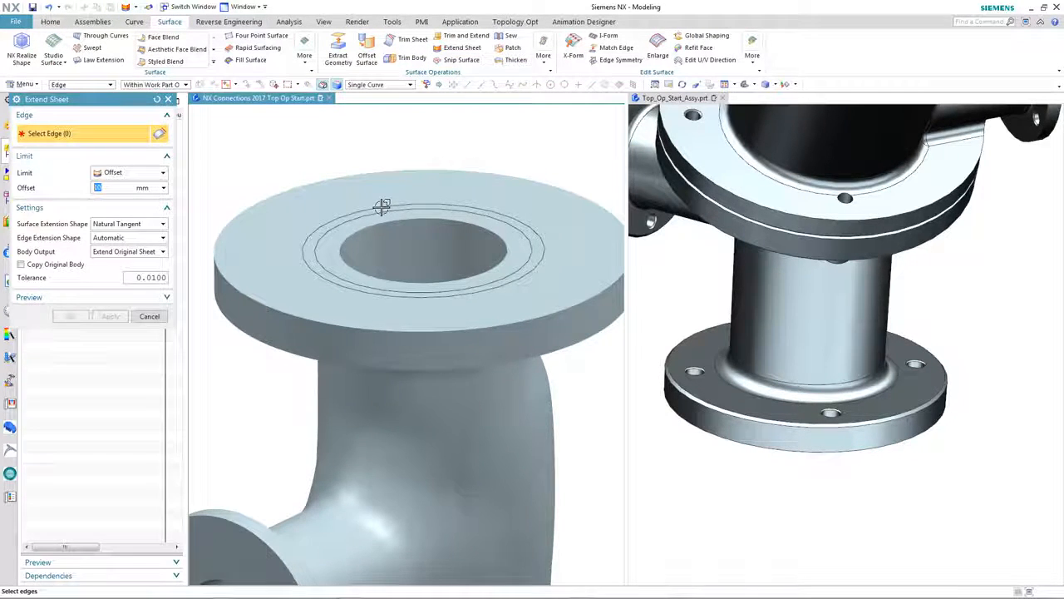
{"action": "left_click", "coordinate": [382, 205]}
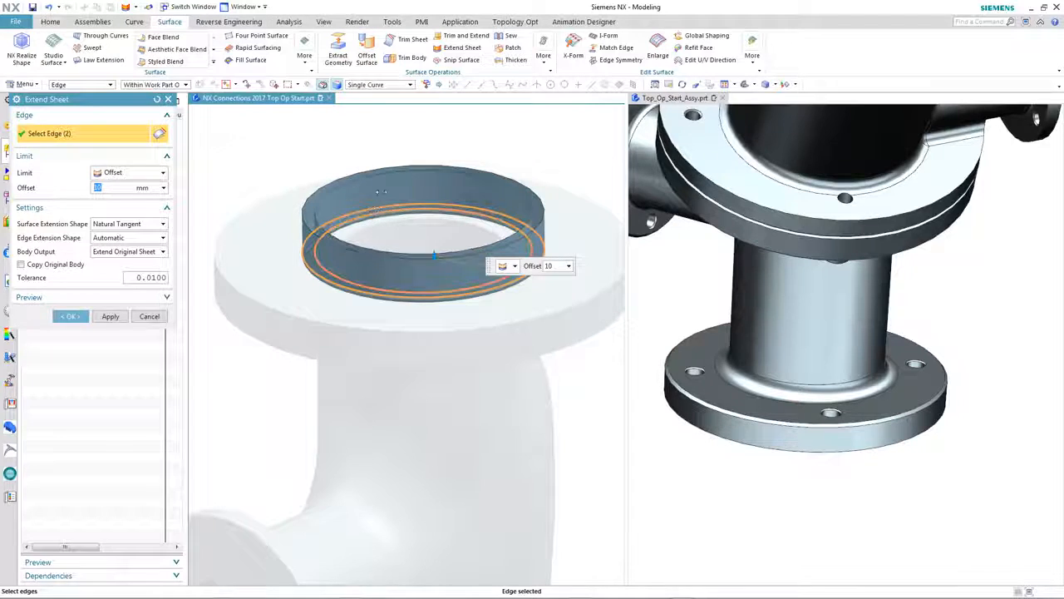
{"action": "left_click", "coordinate": [81, 317]}
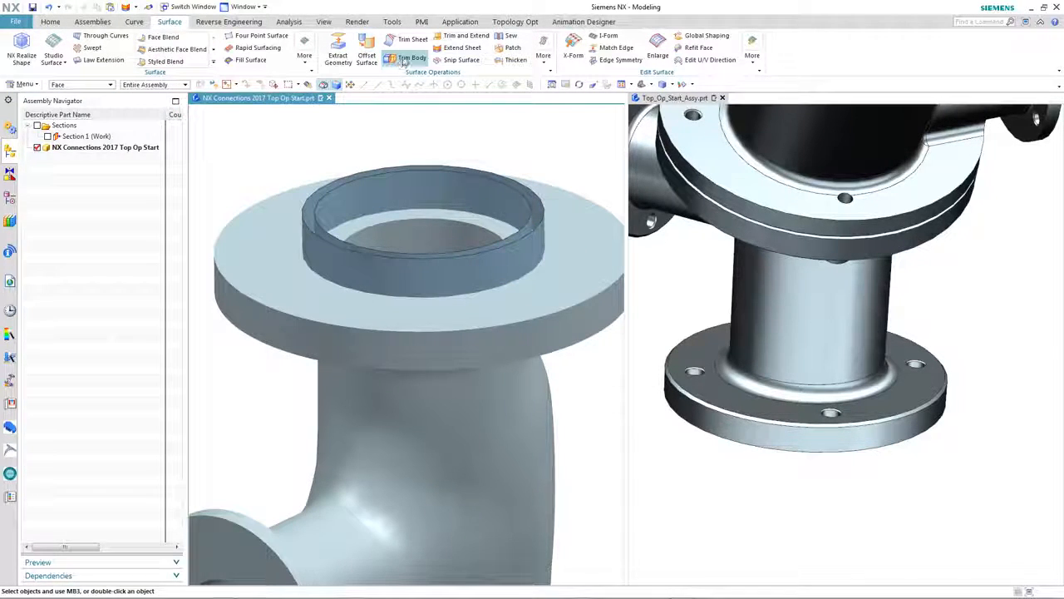
Trim the convergent body with the extended groove sheet to cut the seal groove, and hide the sheet.
{"action": "left_click", "coordinate": [405, 60]}
{"action": "left_click", "coordinate": [281, 218]}
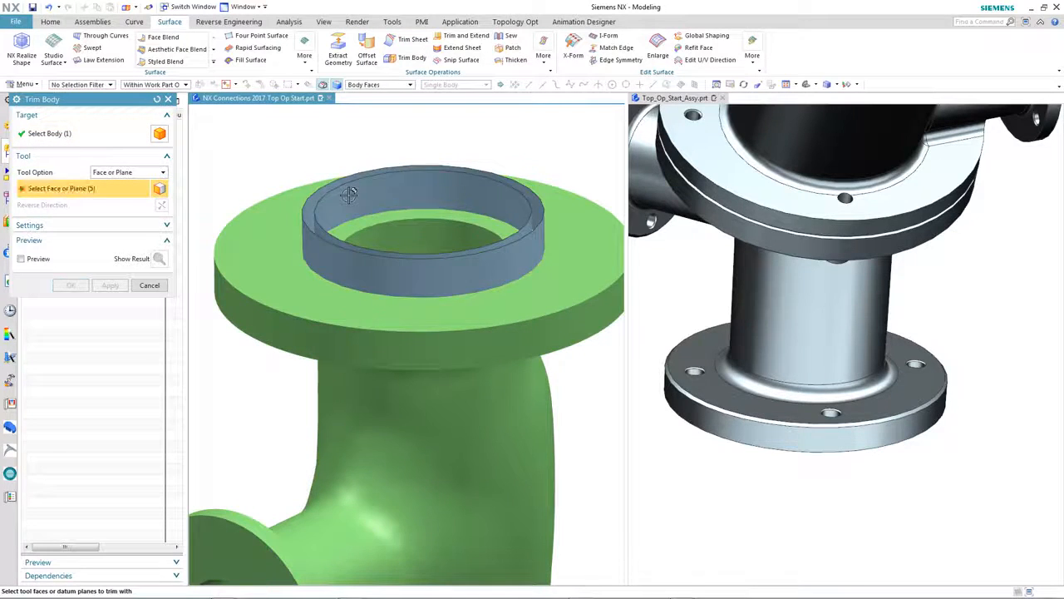
{"action": "left_click", "coordinate": [350, 193]}
{"action": "middle_click", "coordinate": [322, 155]}
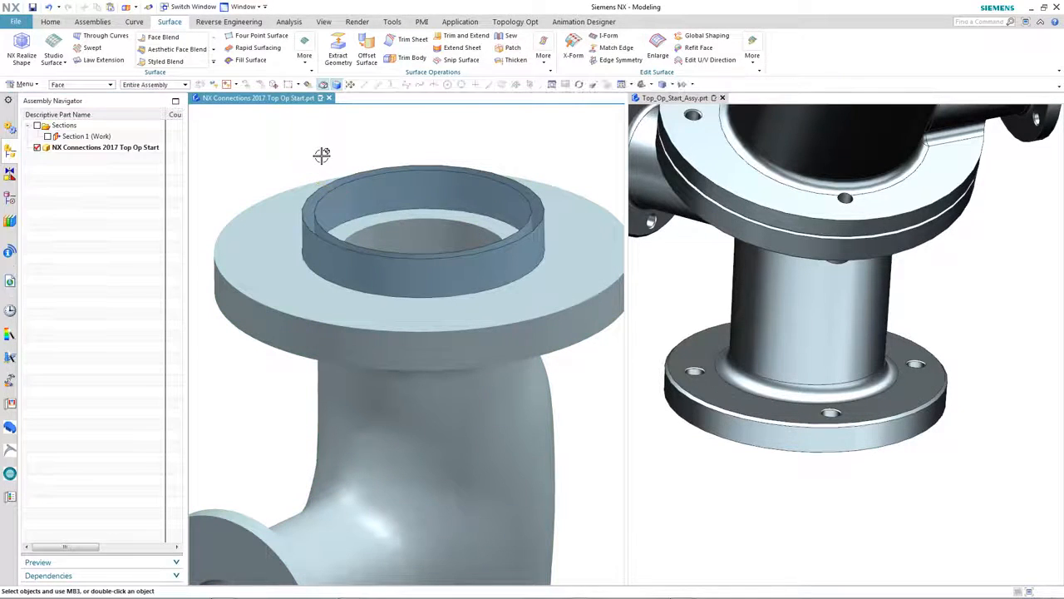
{"action": "right_click_drag", "start_coordinate": [372, 211], "coordinate": [371, 124]}
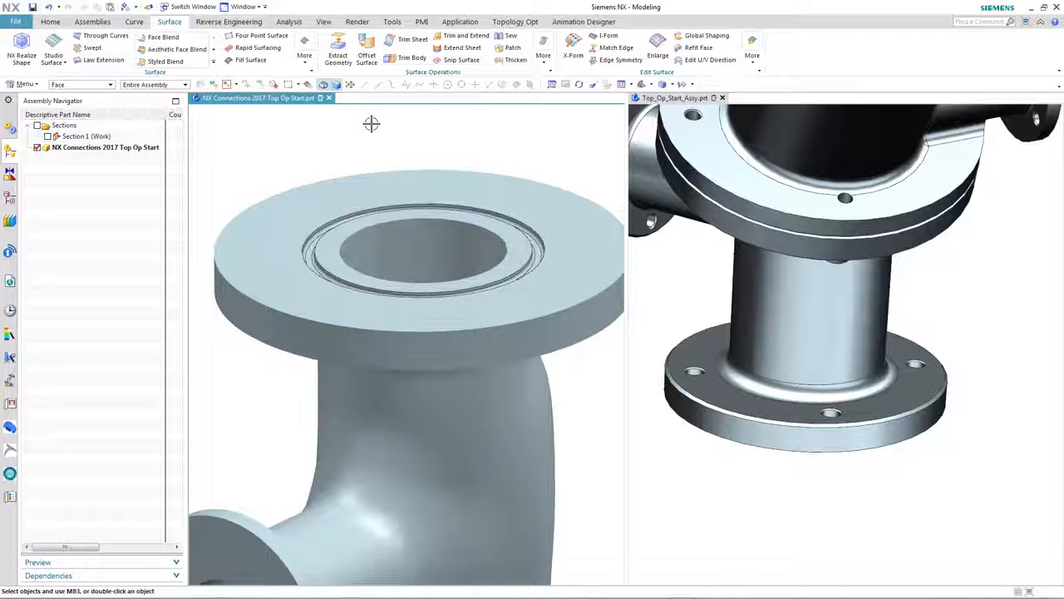
Subtract four countersunk holes at the bottom flange's circle centres: 7 mm countersink at 120°, 6 mm diameter, 50 mm deep, normal to the face.
{"action": "middle_click_drag", "start_coordinate": [372, 124], "coordinate": [269, 327]}
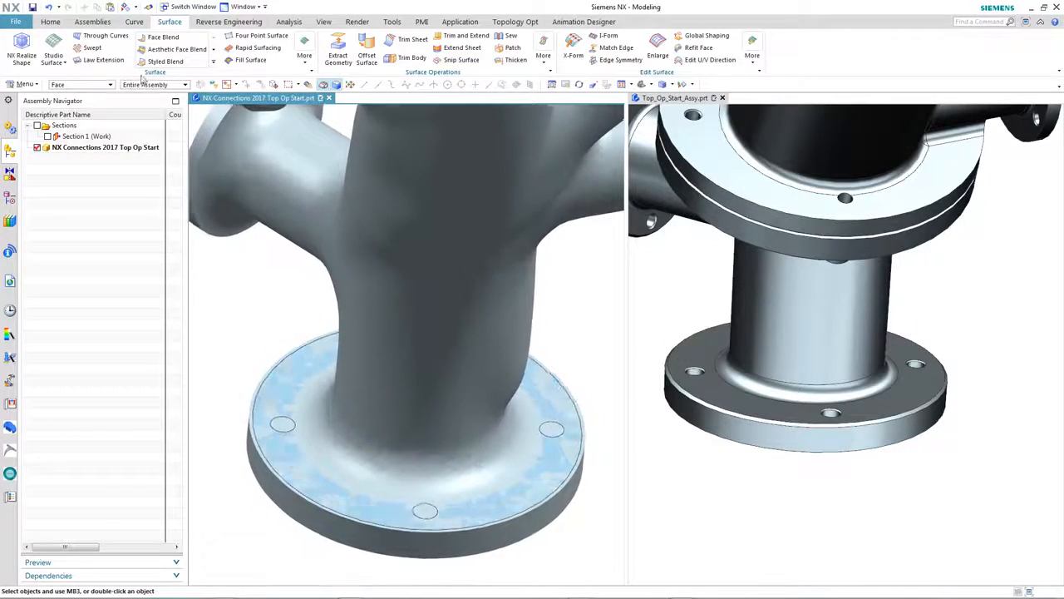
{"action": "left_click", "coordinate": [53, 23]}
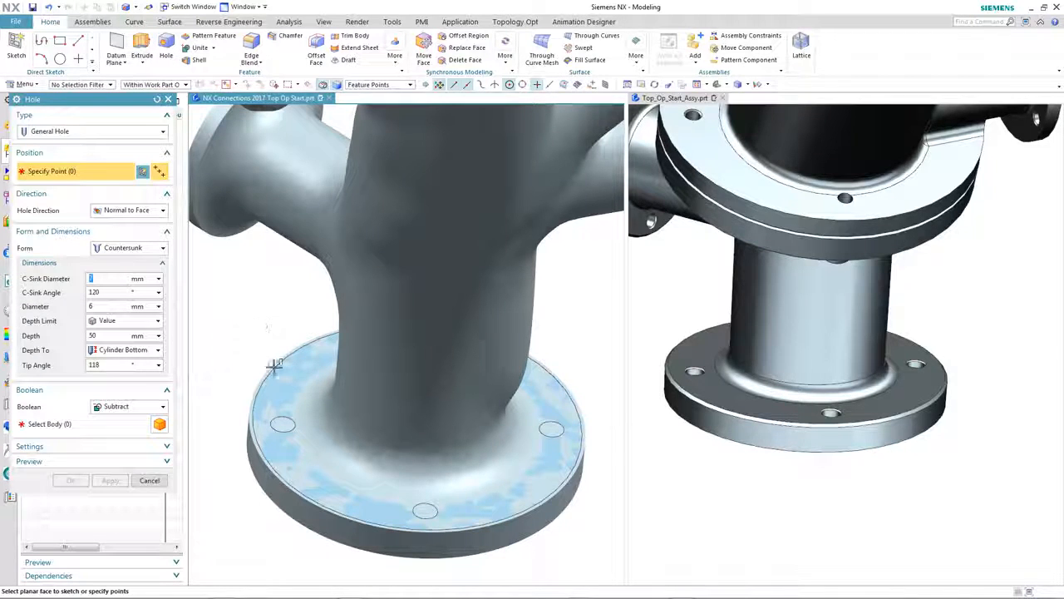
{"action": "left_click", "coordinate": [282, 425]}
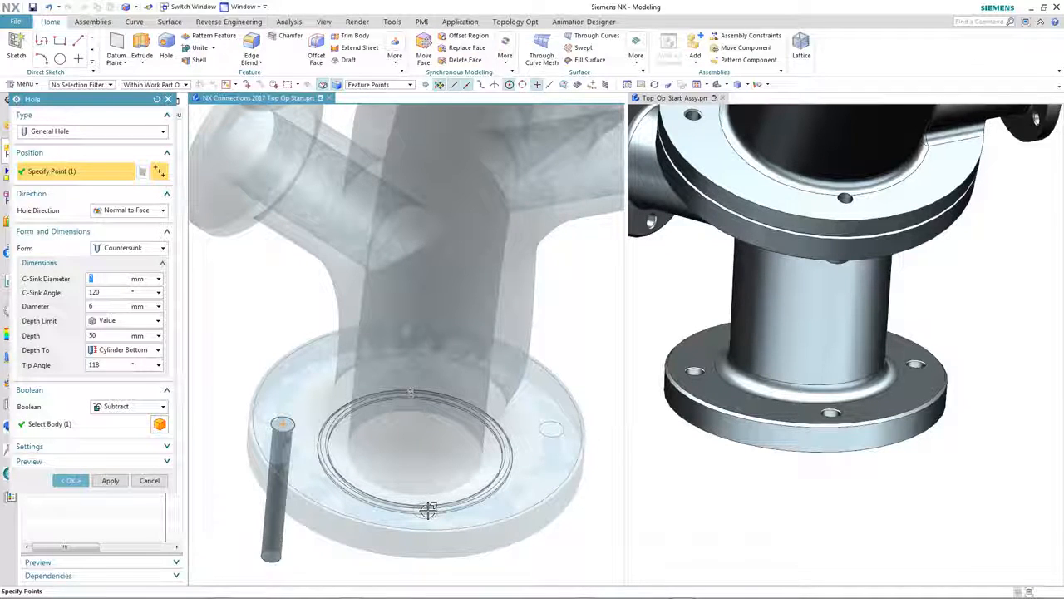
{"action": "left_click", "coordinate": [424, 509]}
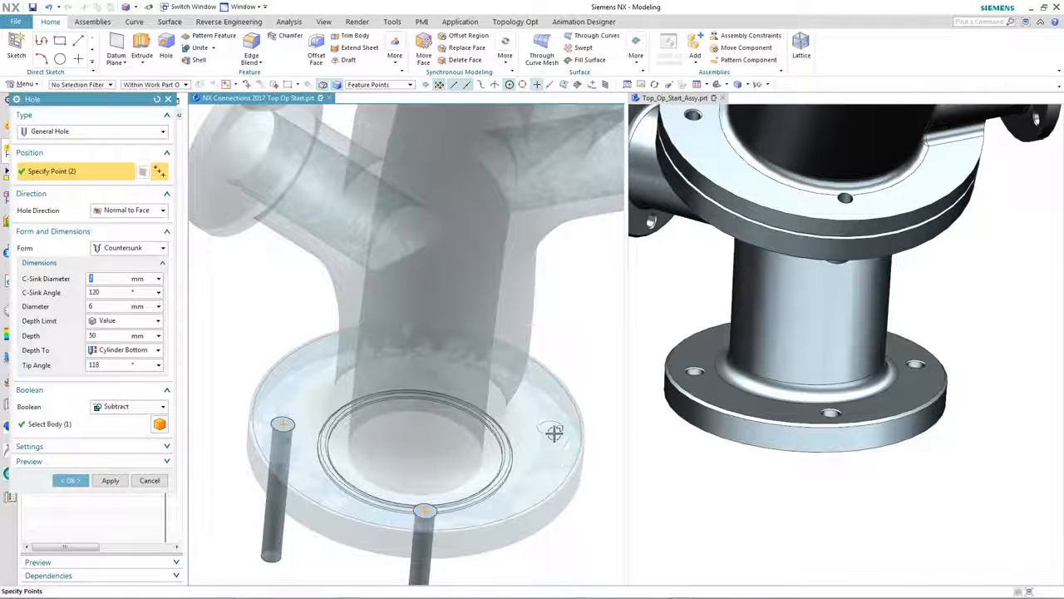
{"action": "left_click", "coordinate": [555, 432]}
{"action": "middle_click_drag", "start_coordinate": [606, 384], "coordinate": [539, 380]}
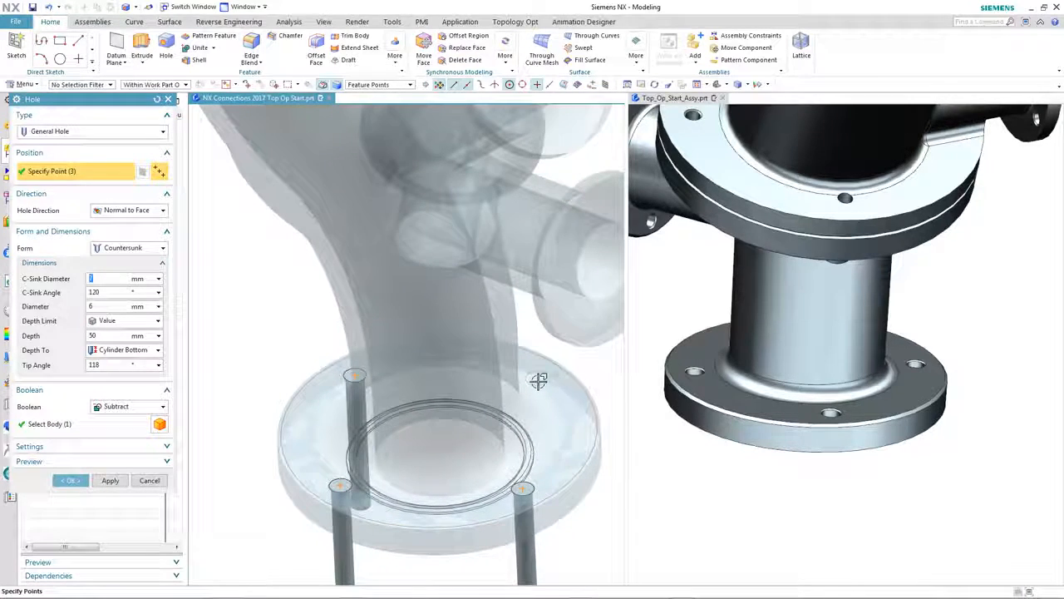
{"action": "left_click", "coordinate": [538, 379]}
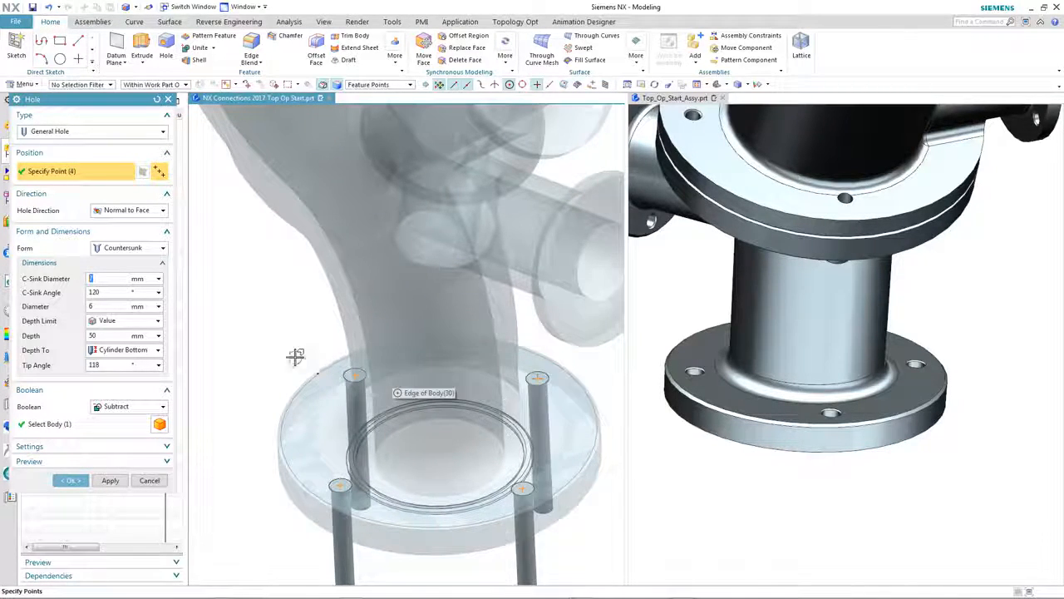
{"action": "middle_click", "coordinate": [269, 342]}
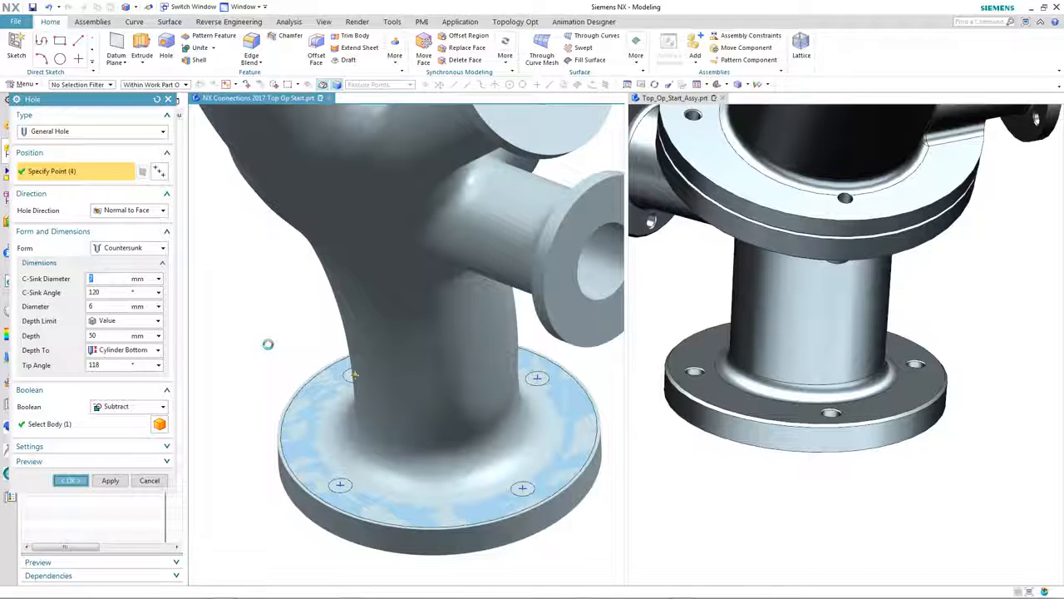
{"action": "left_click", "coordinate": [300, 453]}
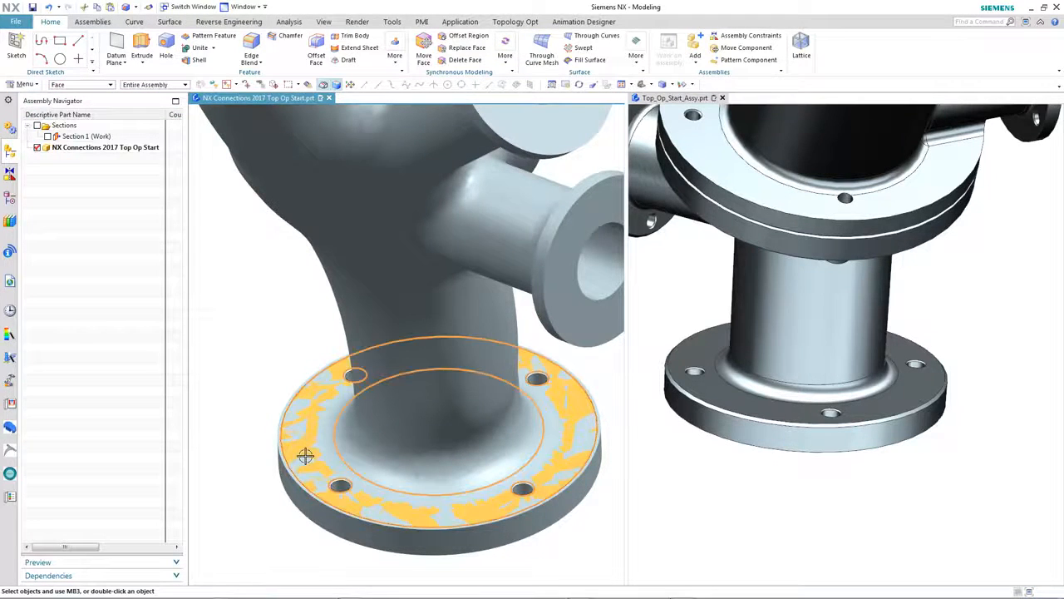
{"action": "left_click", "coordinate": [290, 294]}
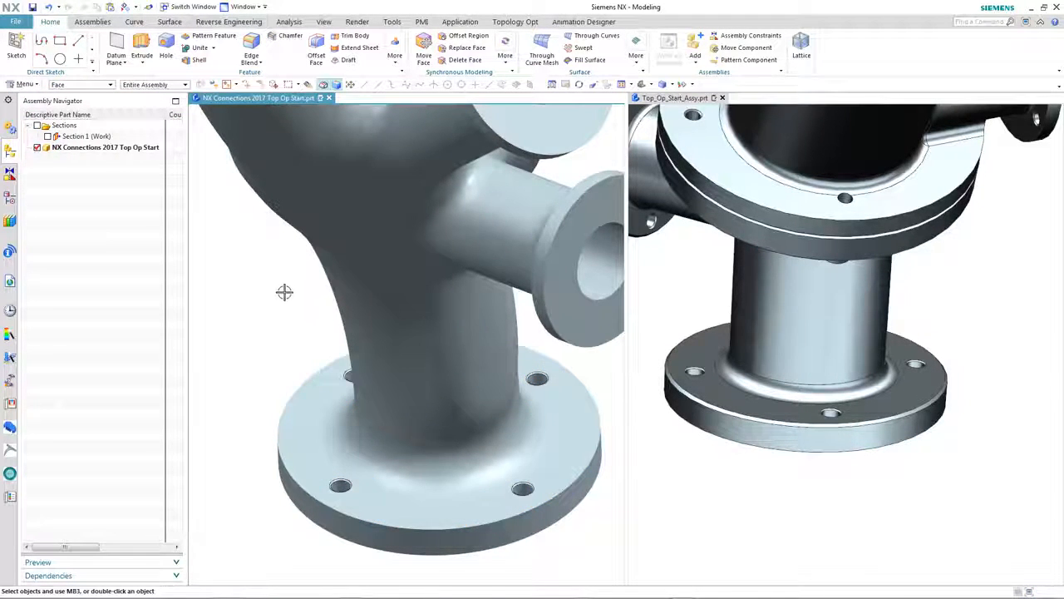
{"action": "middle_click_drag", "start_coordinate": [265, 289], "coordinate": [256, 288]}
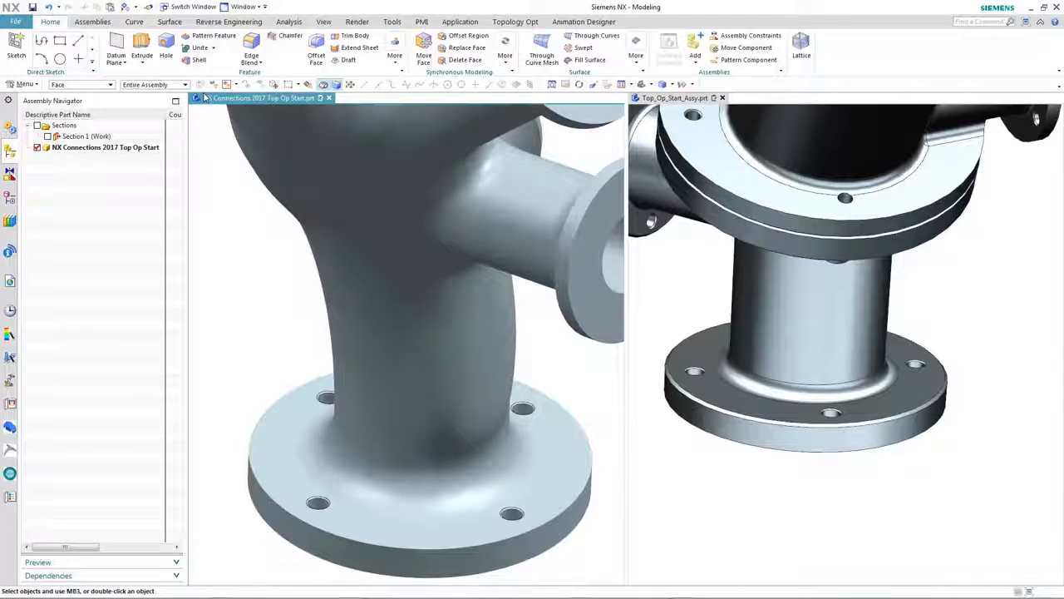
Open the convergent manifold body for editing in the Polygon Modeling task.
{"action": "left_click", "coordinate": [228, 21]}
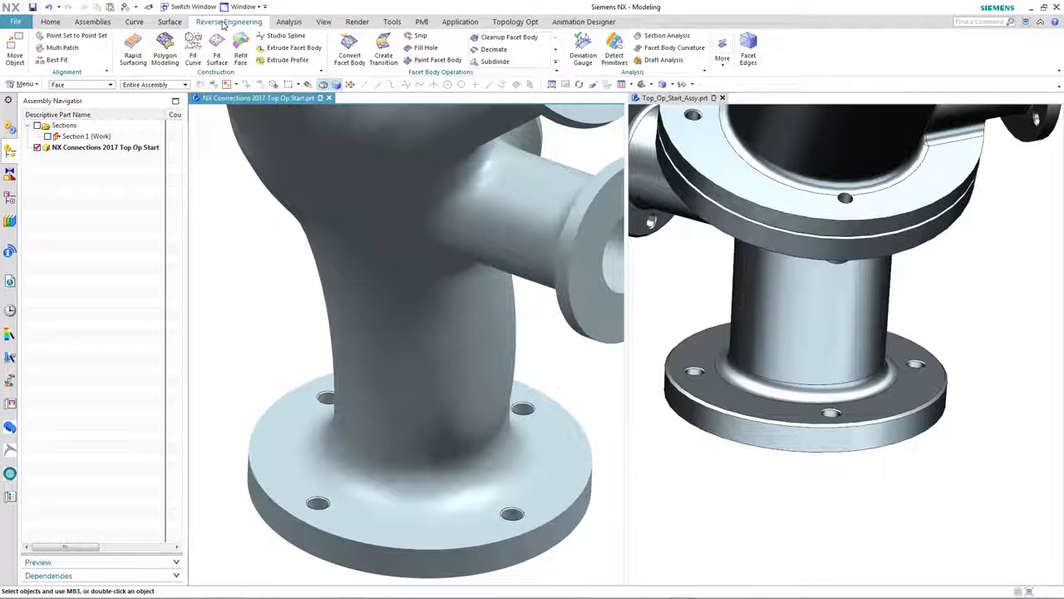
{"action": "left_click", "coordinate": [166, 55]}
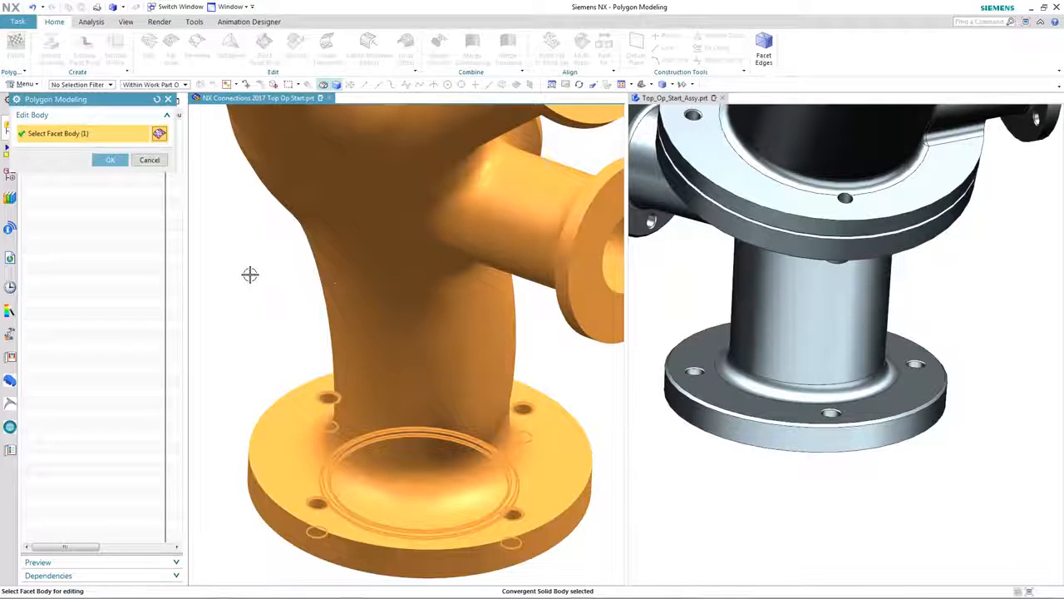
{"action": "middle_click", "coordinate": [250, 275]}
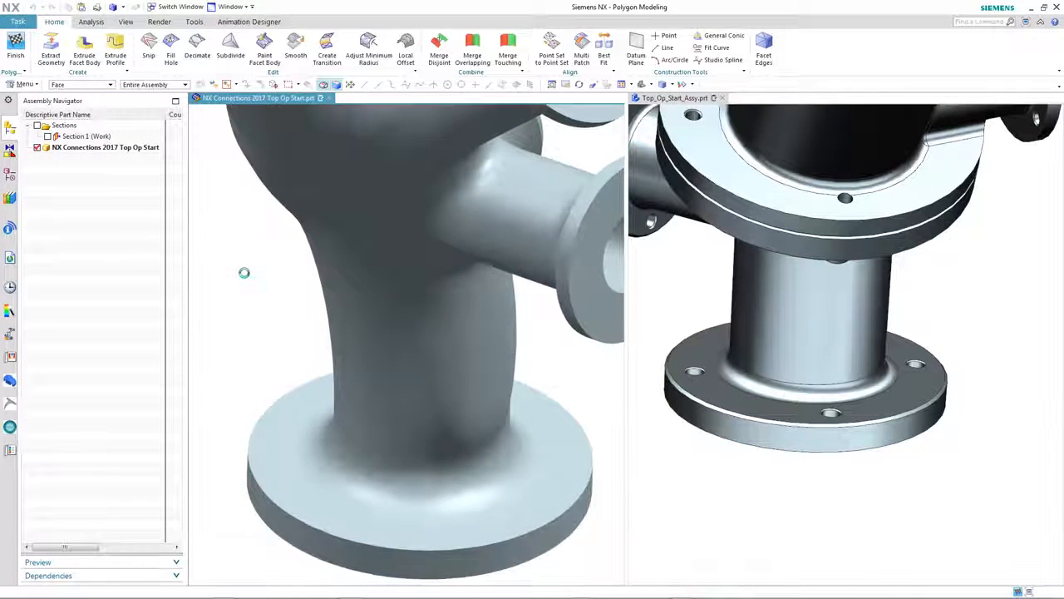
Create a closed flat transition with a 1 mm distance around the bottom flange's upper outer edge.
{"action": "scroll", "coordinate": [243, 273], "scroll_direction": "up", "scroll_amount": 3}
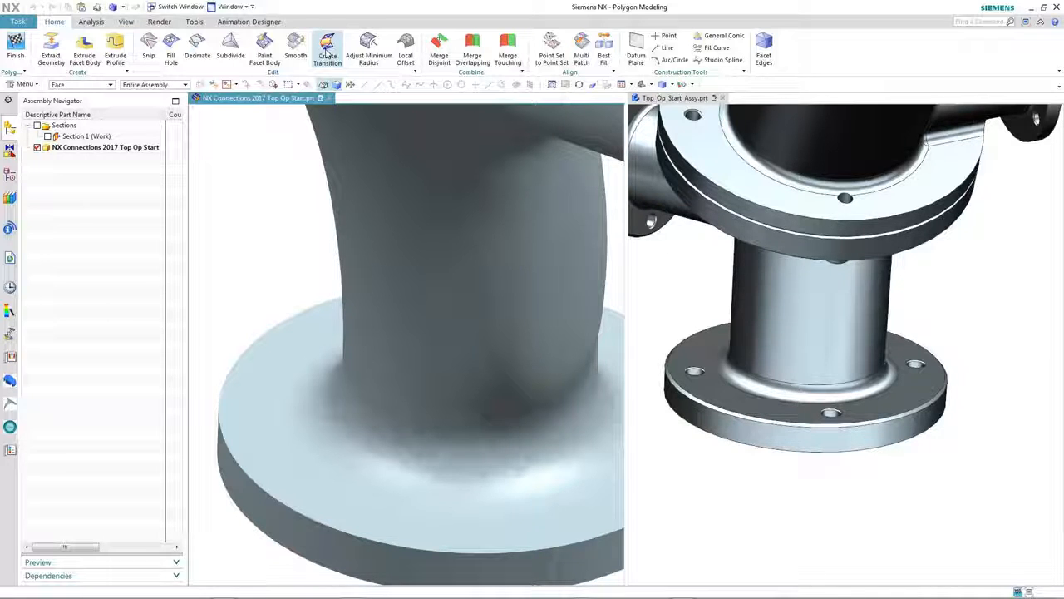
{"action": "left_click", "coordinate": [327, 53]}
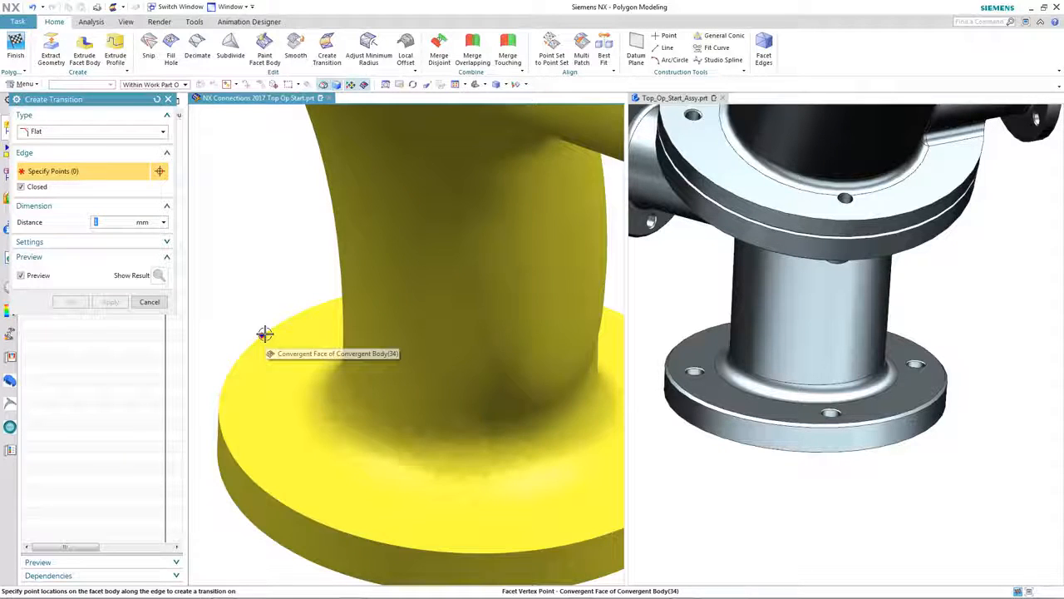
{"action": "left_click", "coordinate": [265, 332]}
{"action": "middle_click_drag", "start_coordinate": [275, 577], "coordinate": [373, 544]}
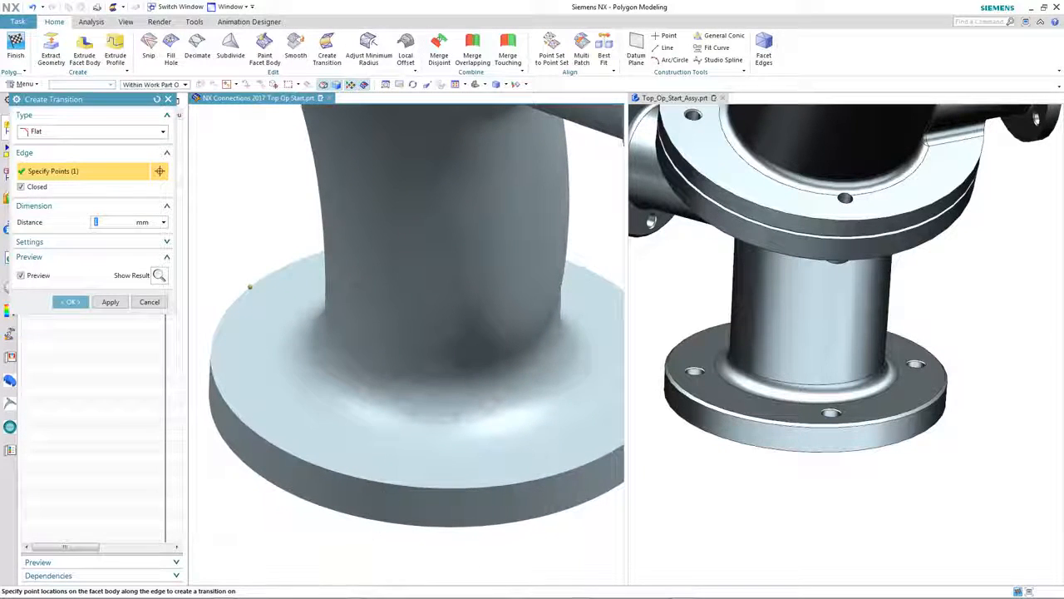
{"action": "left_click", "coordinate": [372, 491]}
{"action": "middle_click_drag", "start_coordinate": [463, 557], "coordinate": [552, 468]}
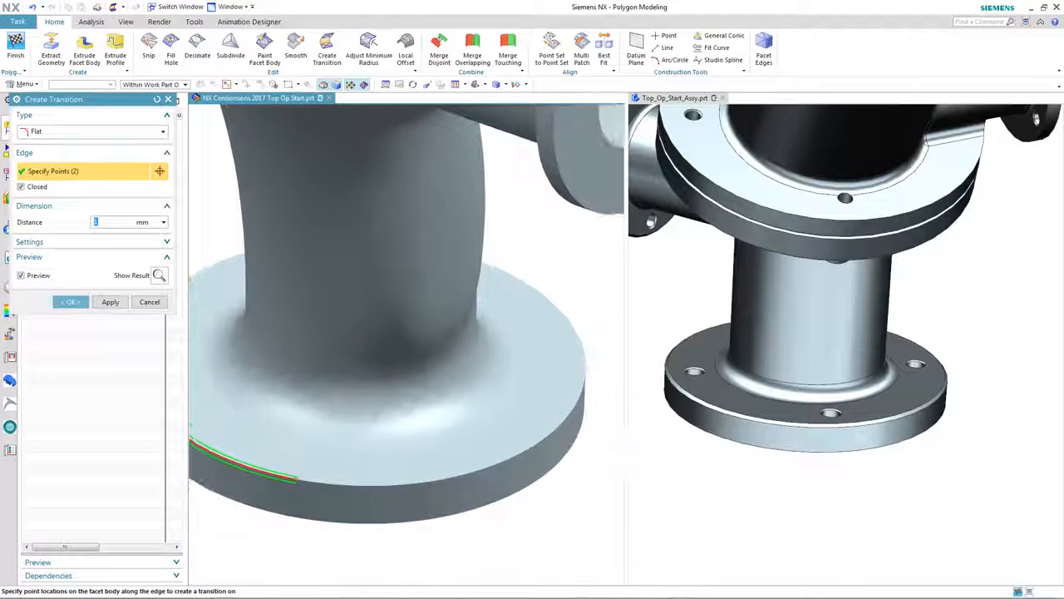
{"action": "left_click", "coordinate": [556, 309]}
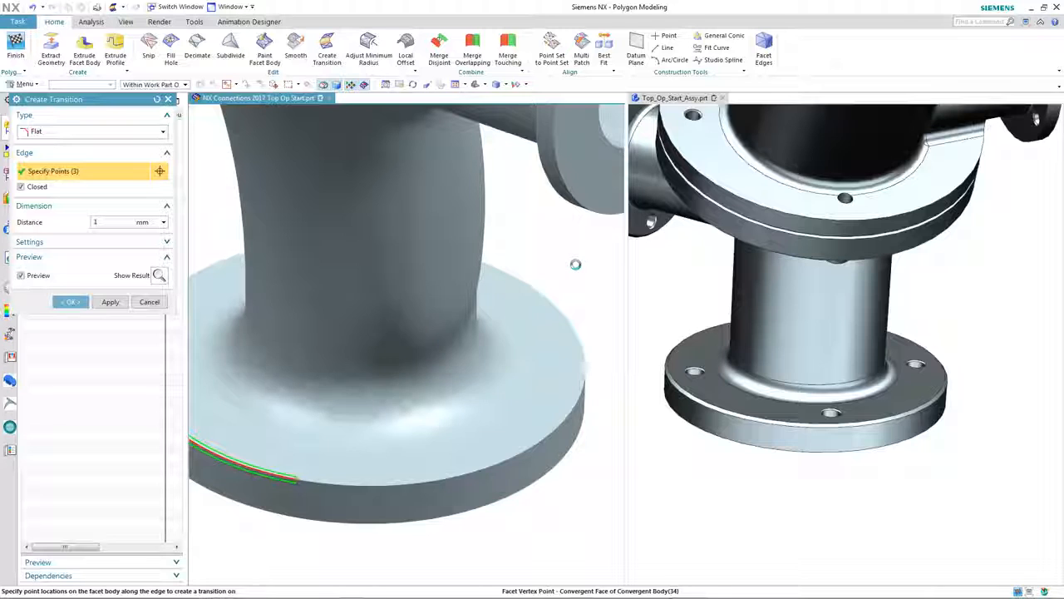
{"action": "middle_click_drag", "start_coordinate": [576, 264], "coordinate": [237, 252]}
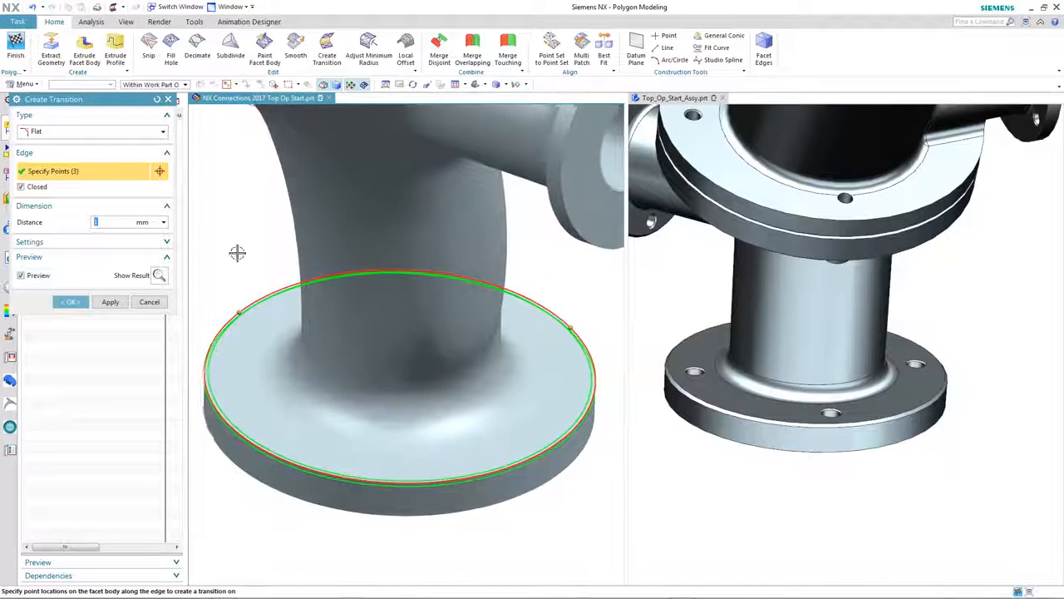
{"action": "left_click", "coordinate": [72, 301]}
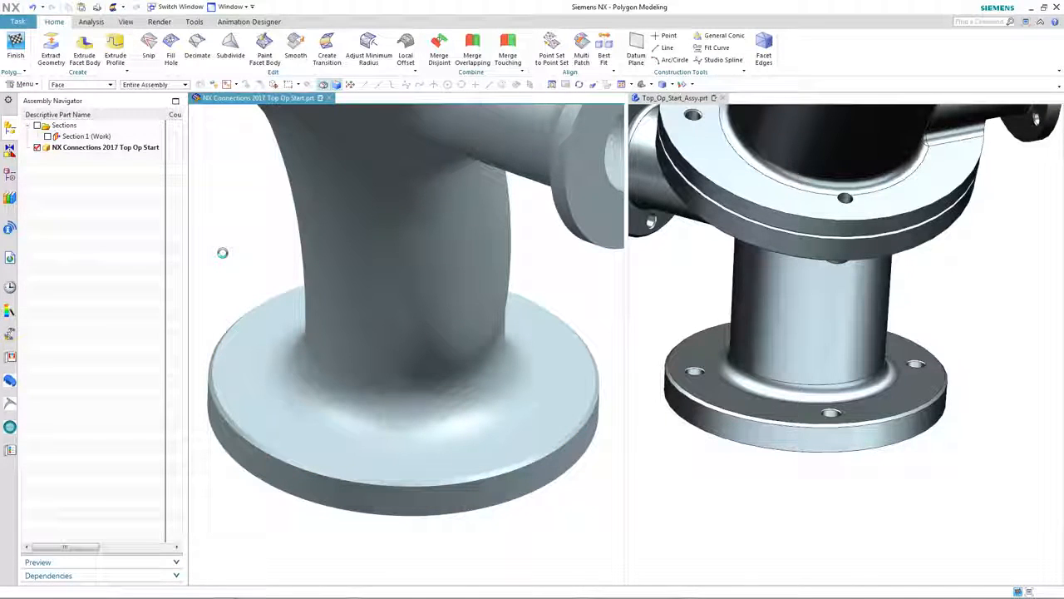
Create a closed round transition with a 1 mm radius around the crescent-shaped opening inside the flanged pipe's bore.
{"action": "middle_click_drag", "start_coordinate": [222, 253], "coordinate": [282, 286]}
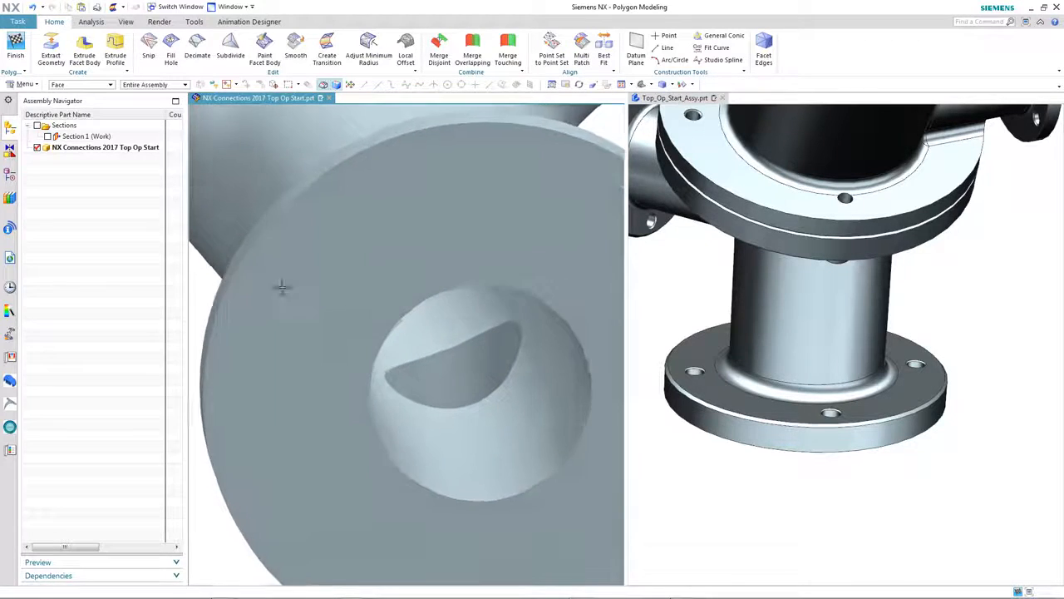
{"action": "scroll", "coordinate": [399, 326], "scroll_direction": "up", "scroll_amount": 2}
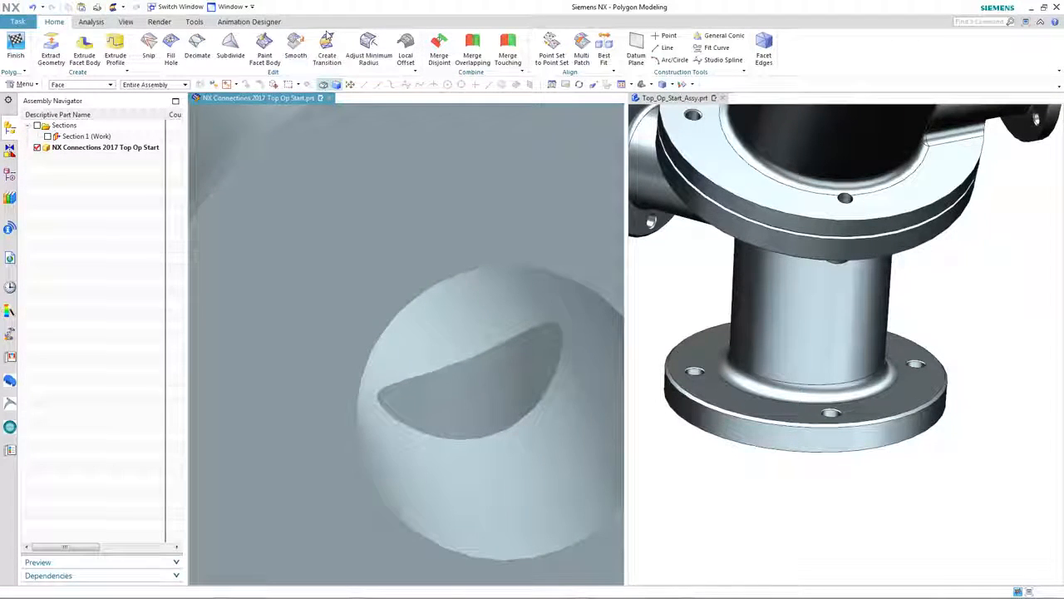
{"action": "left_click", "coordinate": [326, 46]}
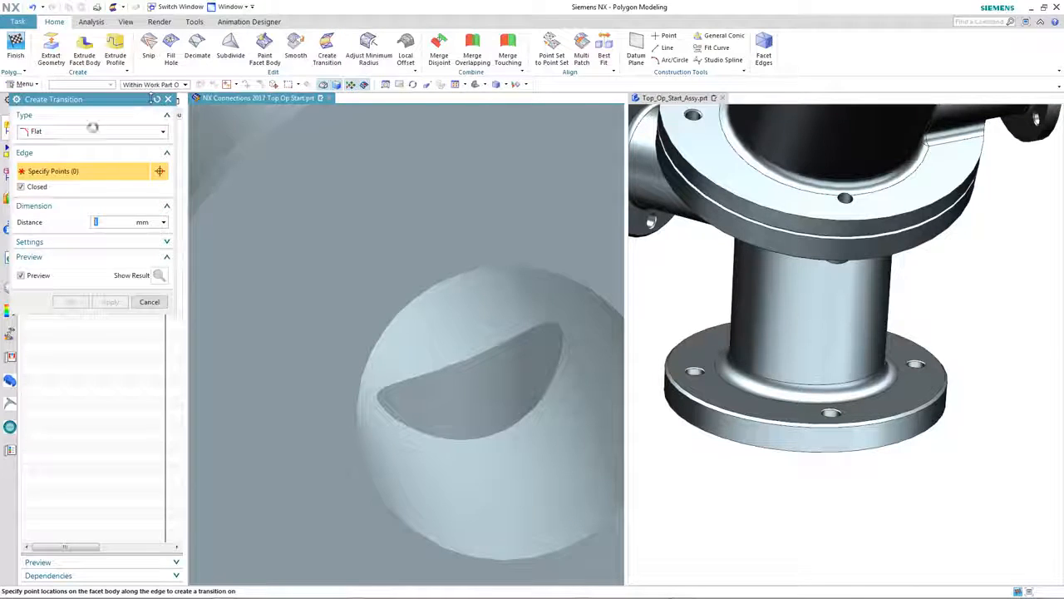
{"action": "left_click", "coordinate": [91, 131]}
{"action": "left_click", "coordinate": [37, 143]}
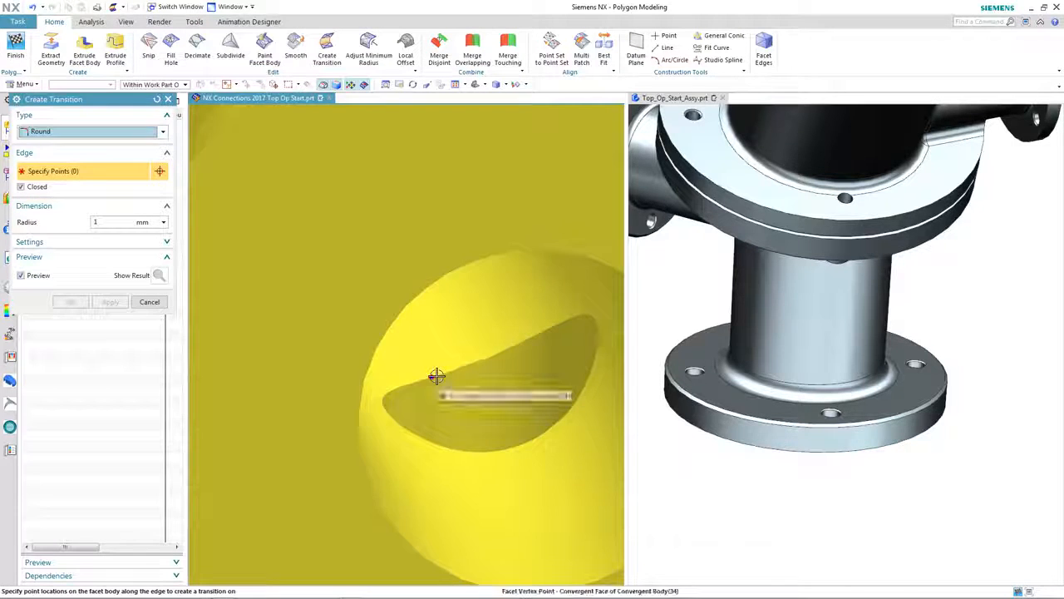
{"action": "left_click", "coordinate": [434, 377]}
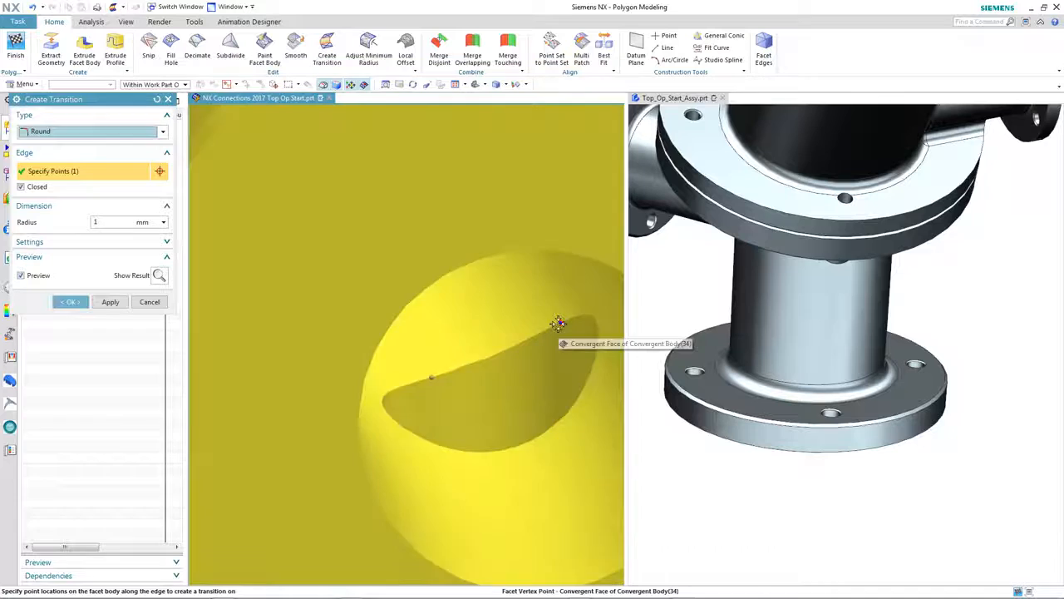
{"action": "left_click", "coordinate": [547, 361]}
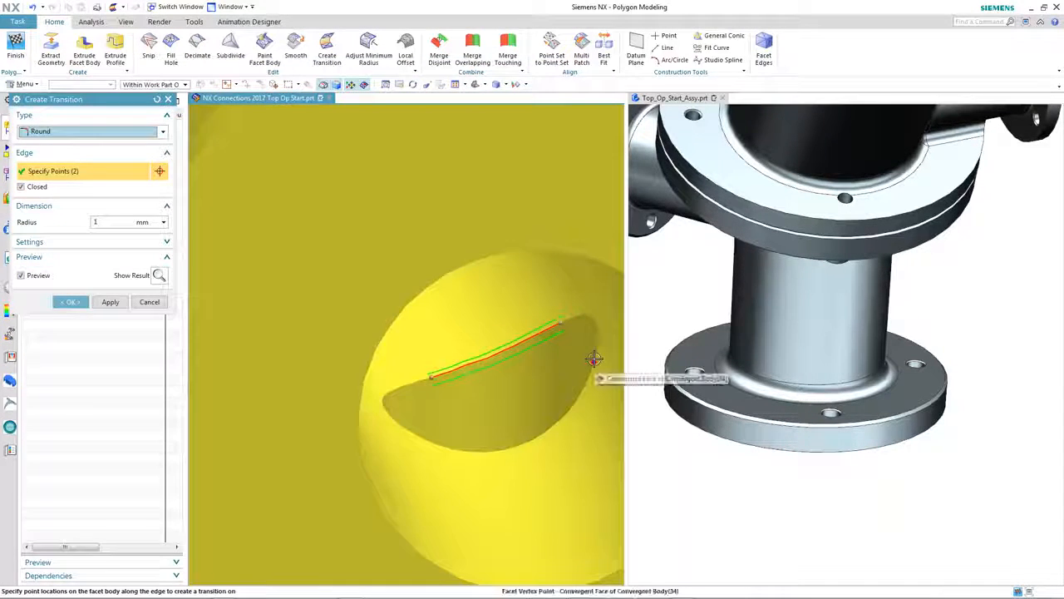
{"action": "left_click", "coordinate": [555, 398]}
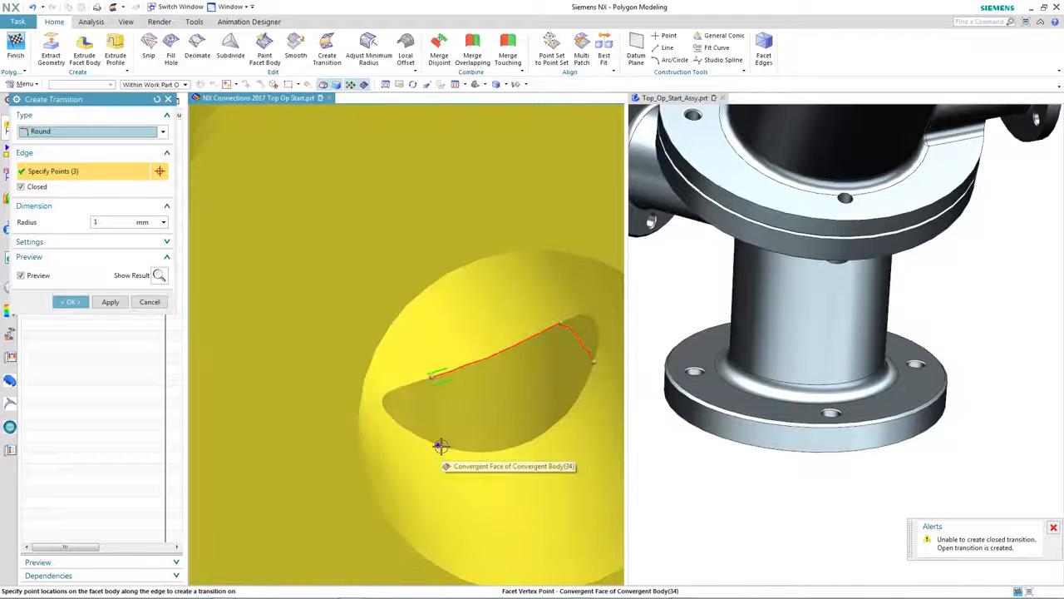
{"action": "left_click", "coordinate": [441, 446]}
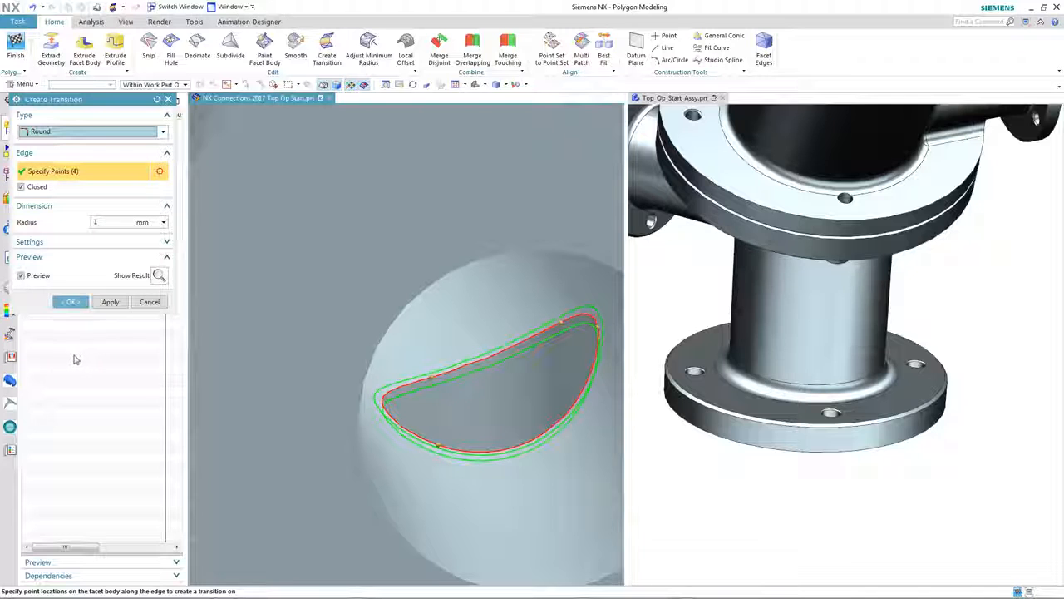
{"action": "left_click", "coordinate": [71, 303]}
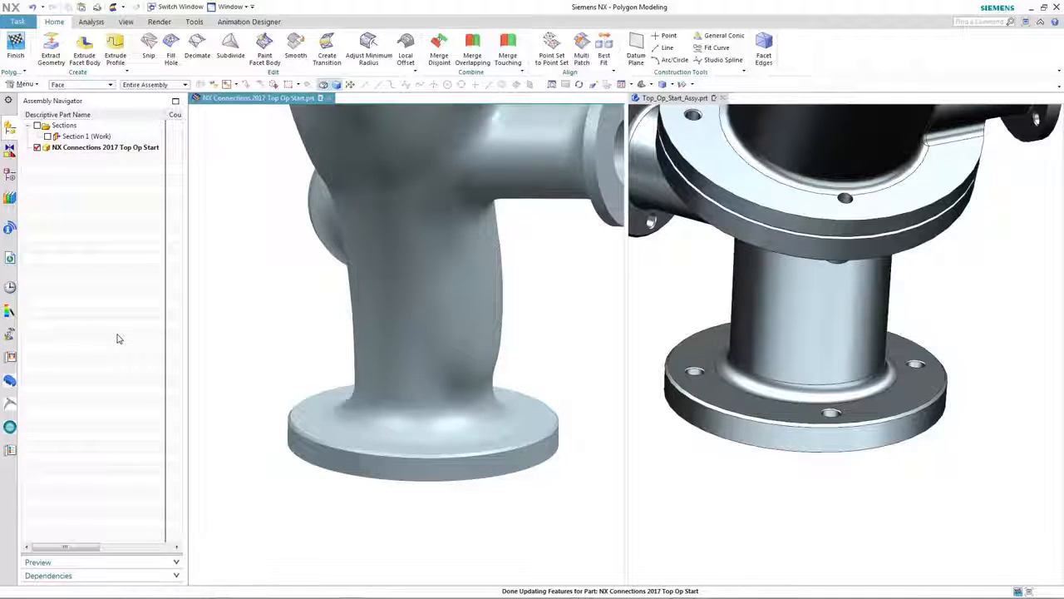
Finish the Polygon Modeling task and display the part's model history.
{"action": "middle_click_drag", "start_coordinate": [199, 336], "coordinate": [230, 297]}
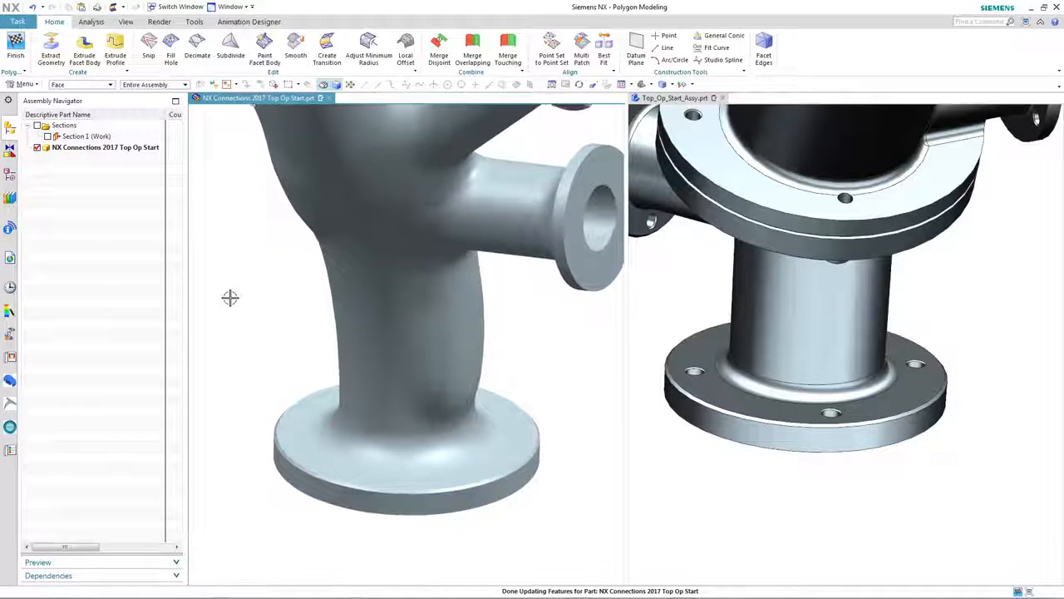
{"action": "left_click", "coordinate": [15, 48]}
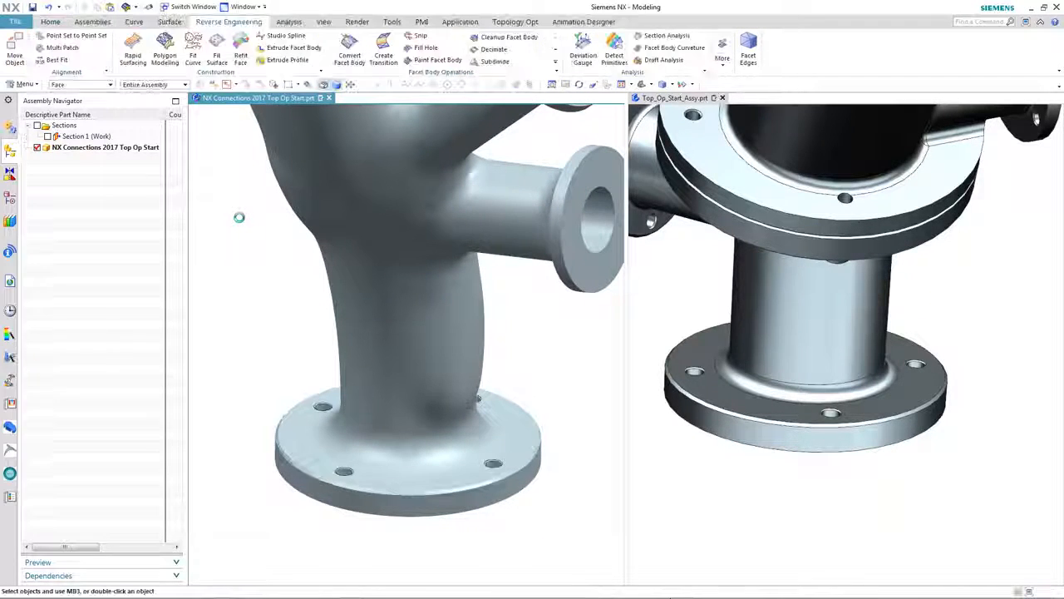
{"action": "left_click", "coordinate": [10, 201]}
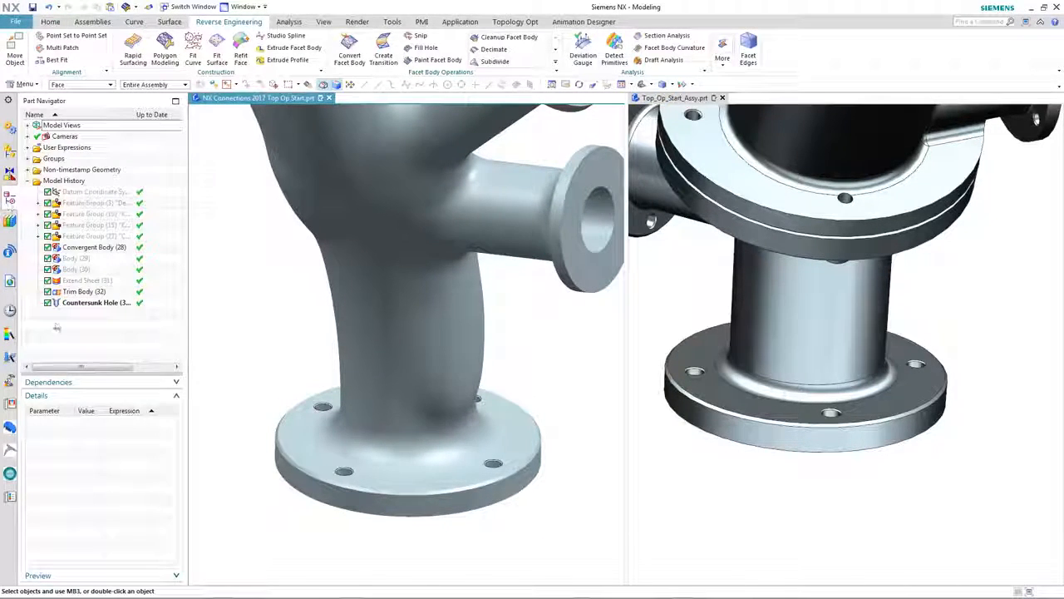